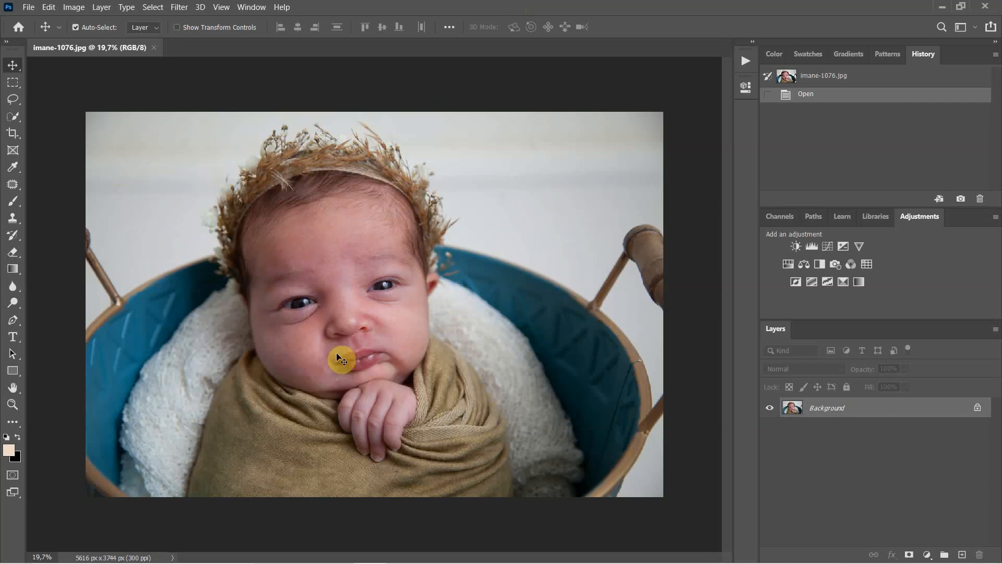
# - Examine the actions in the Little Pieces - Workflow set and the available Imagenomic Portraiture 3 filter
pyautogui.click(377, 10)
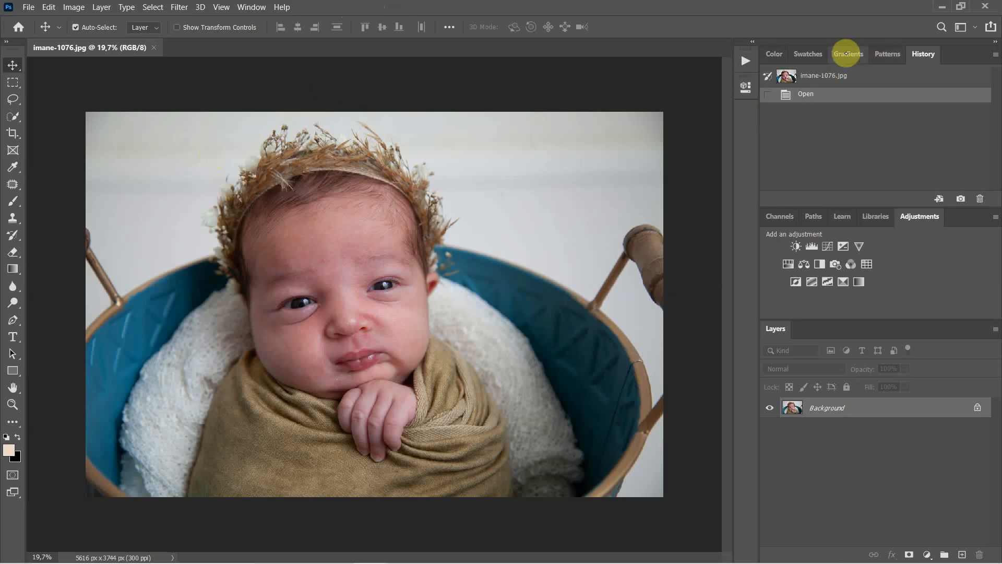
pyautogui.click(746, 61)
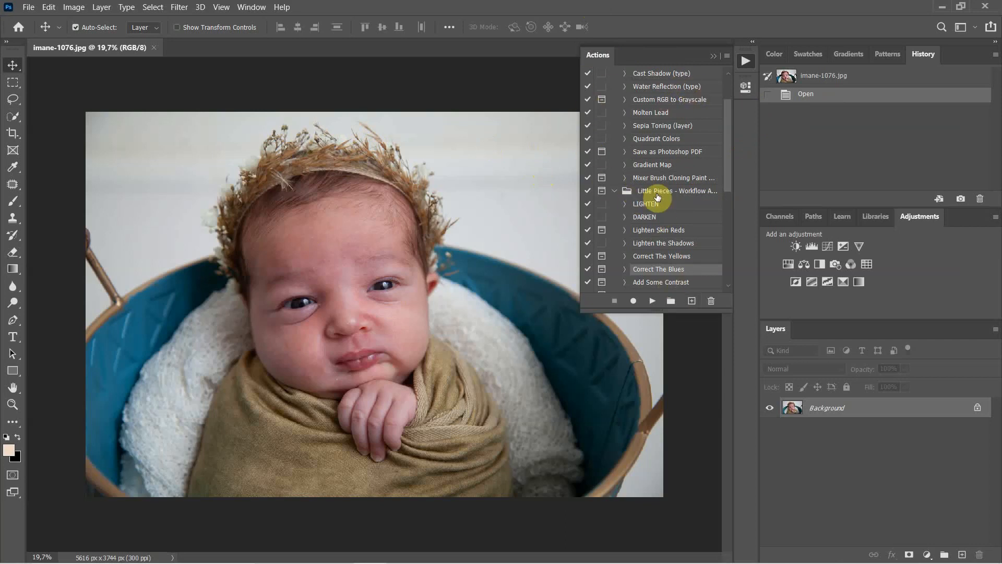
pyautogui.click(687, 193)
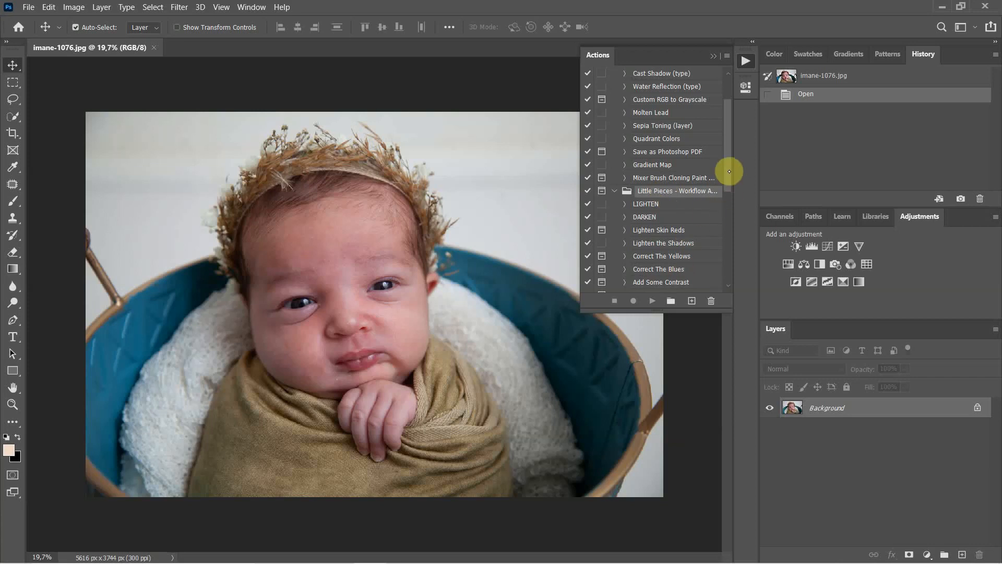
pyautogui.scroll(-3, 729, 179)
pyautogui.scroll(4, 729, 197)
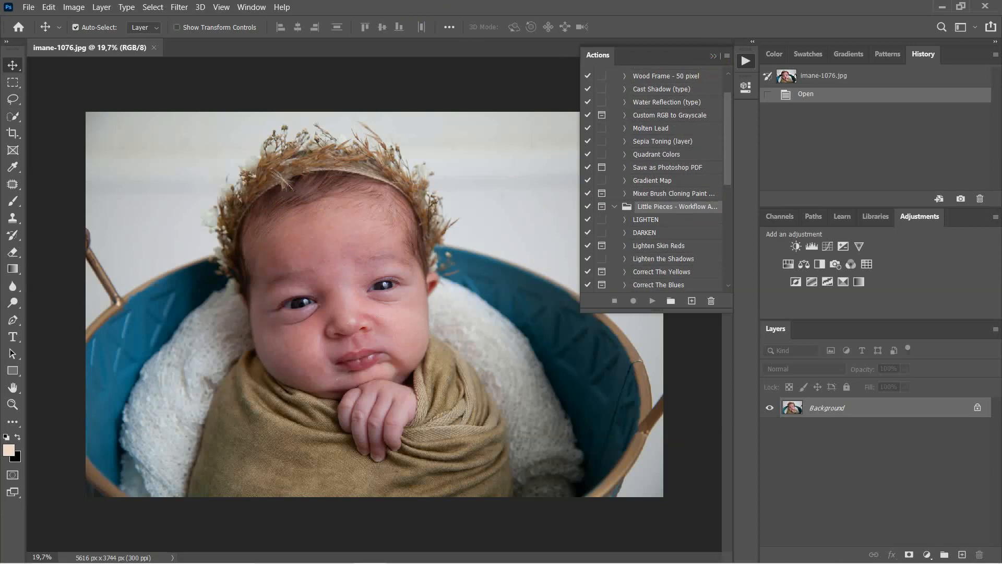
pyautogui.click(713, 57)
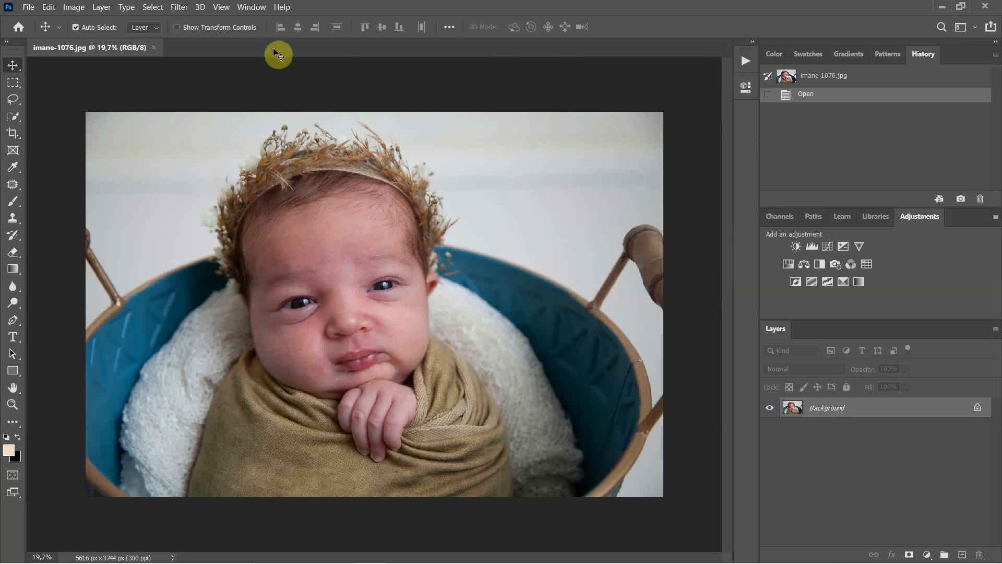
pyautogui.click(180, 8)
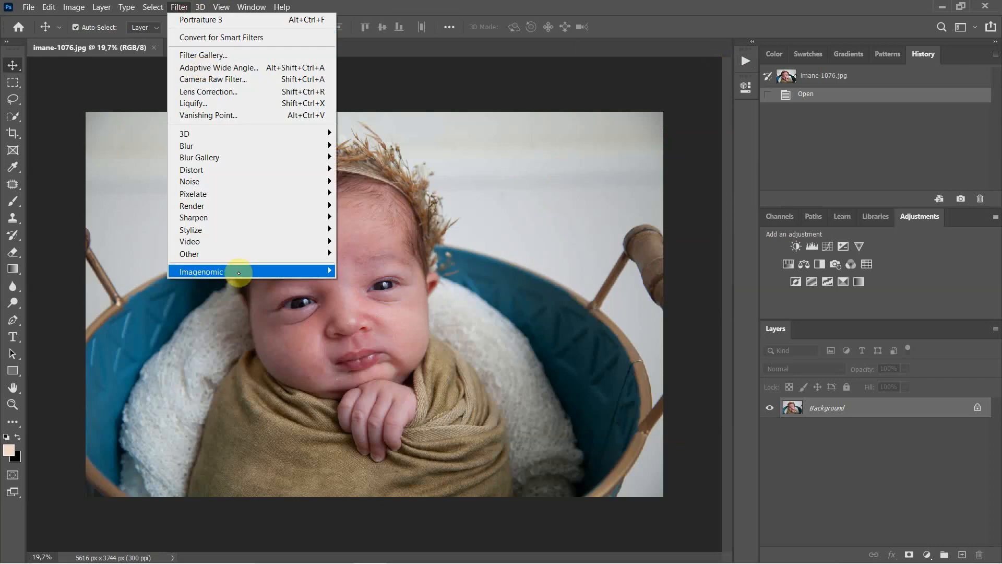
pyautogui.moveTo(241, 271)
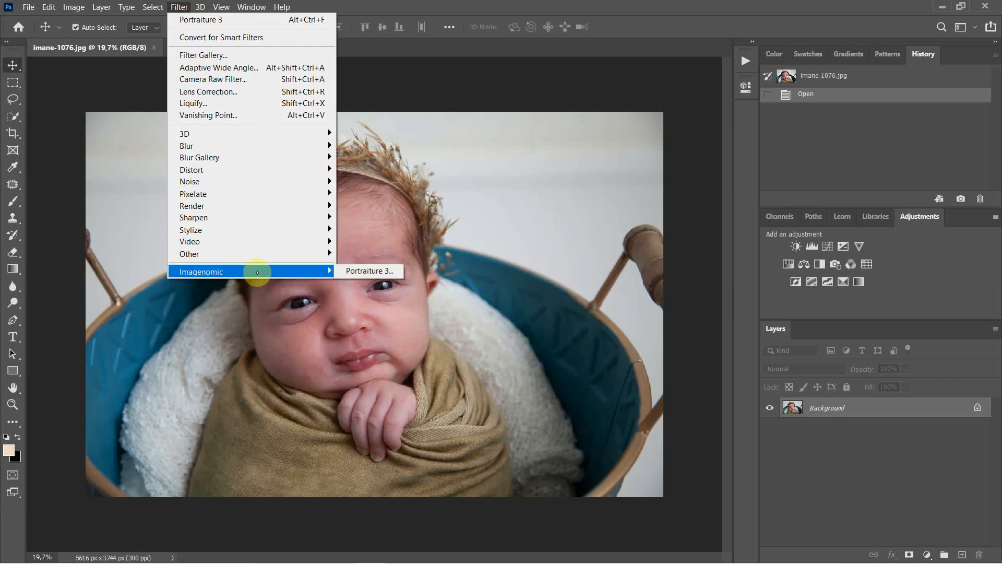
pyautogui.click(480, 78)
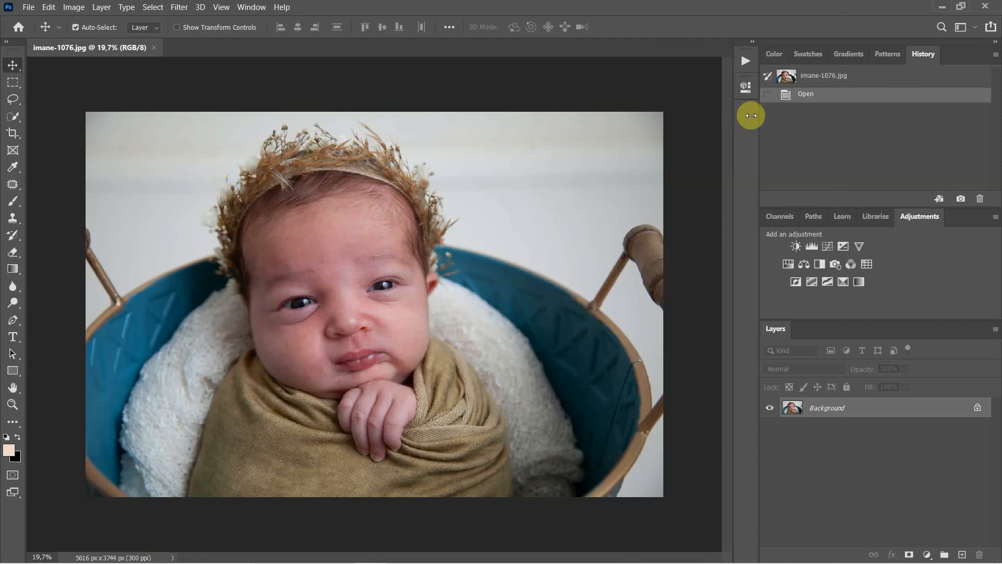
# - Run the Lighten Skin Reds action from the Little Pieces - Workflow set and dismiss its message
pyautogui.click(746, 61)
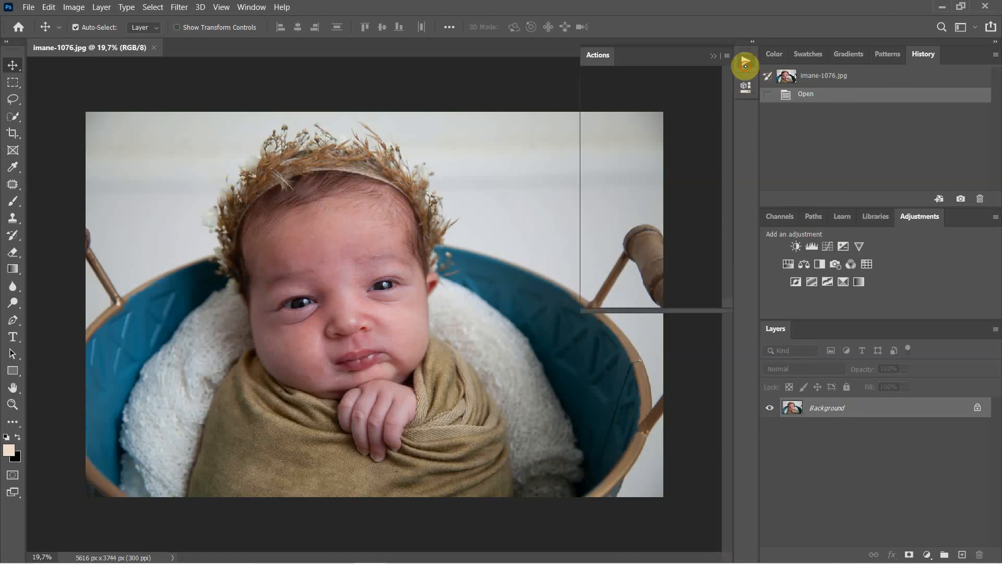
pyautogui.click(650, 246)
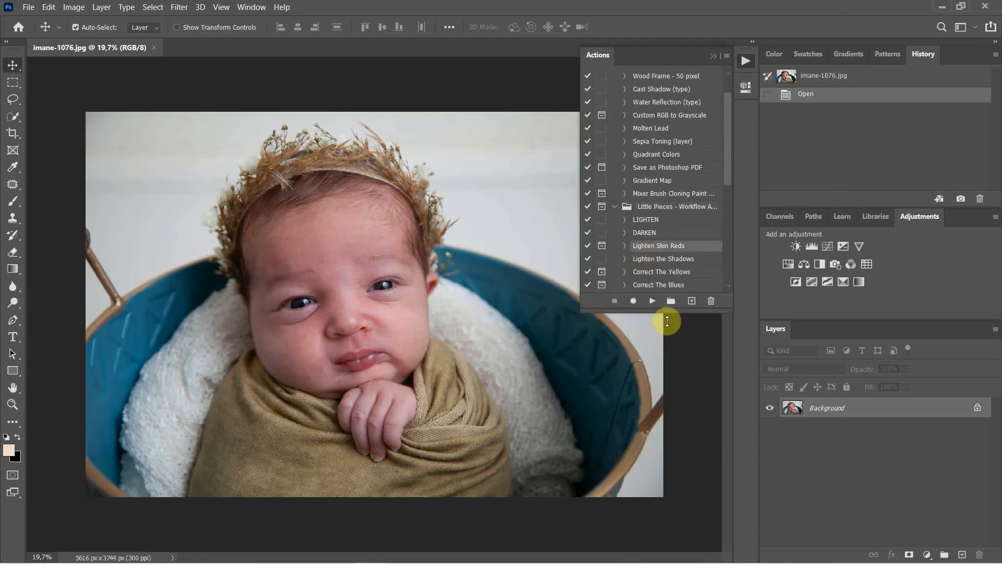
pyautogui.click(652, 302)
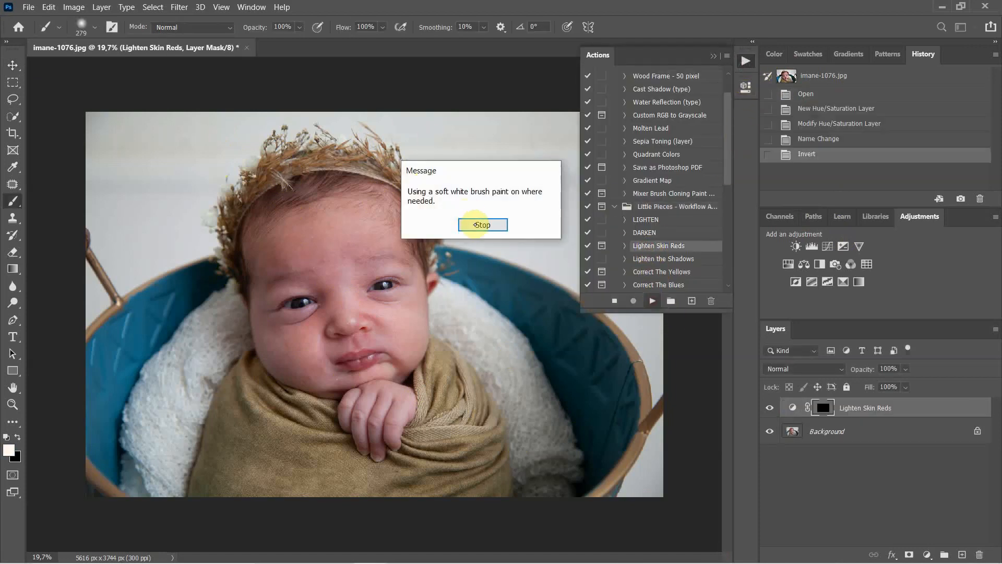
pyautogui.click(468, 220)
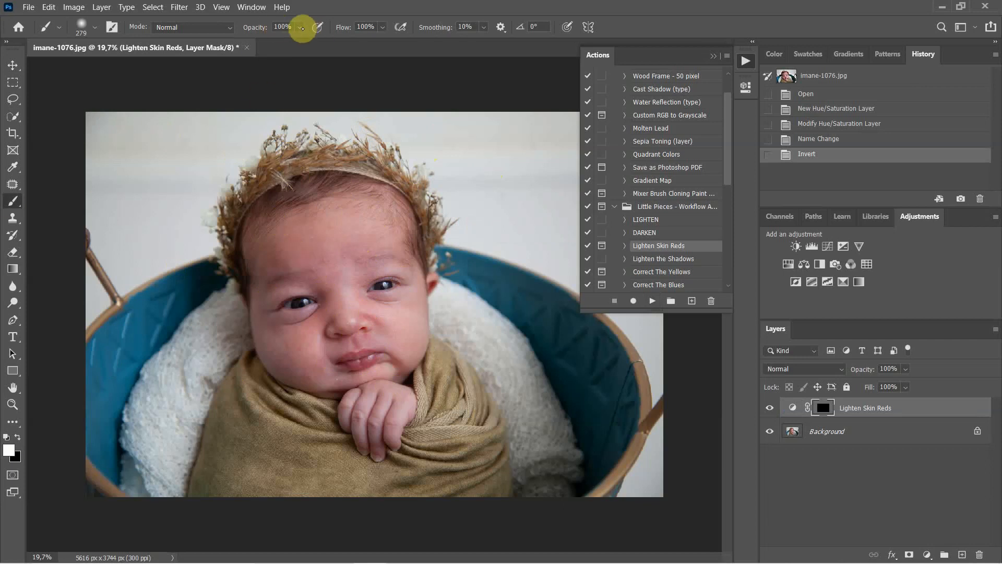
# - Paint white at 100% opacity with a soft 694 px brush on the Lighten Skin Reds mask over the baby's face and hand
pyautogui.click(302, 27)
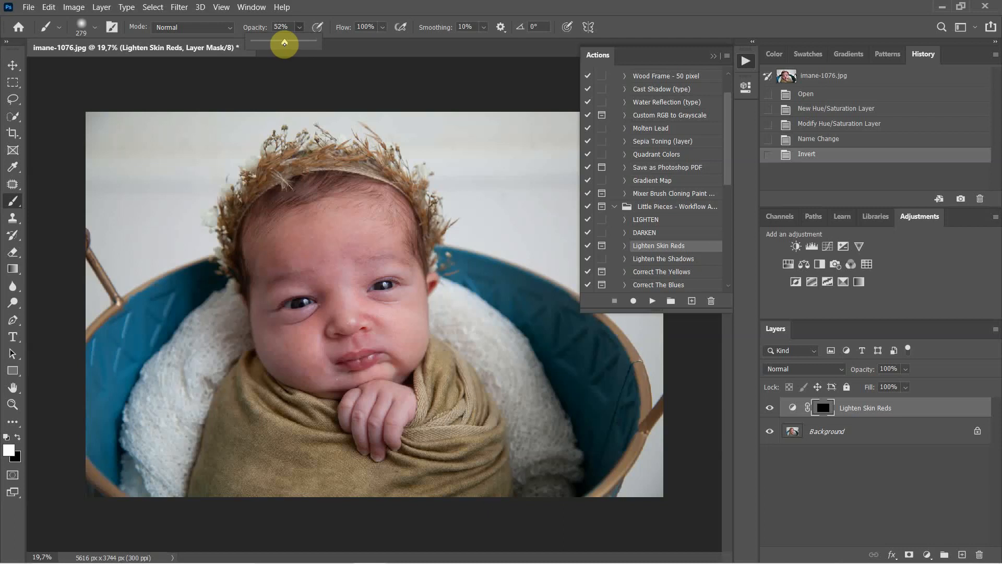
pyautogui.moveTo(284, 43); pyautogui.dragTo(316, 43)
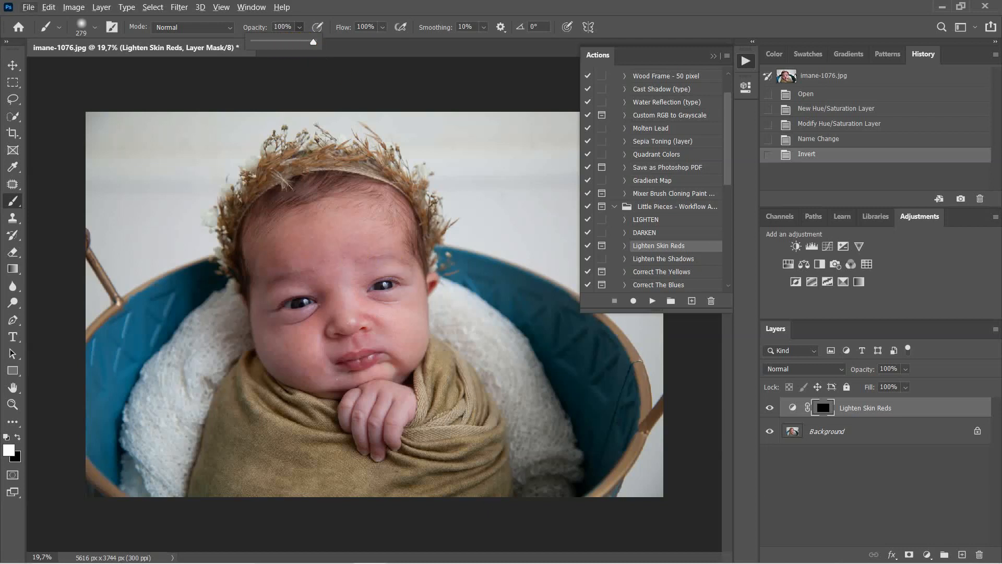
pyautogui.moveTo(337, 263)
pyautogui.mouseDown()
pyautogui.moveTo(382, 279)
pyautogui.moveTo(363, 266)
pyautogui.mouseUp()
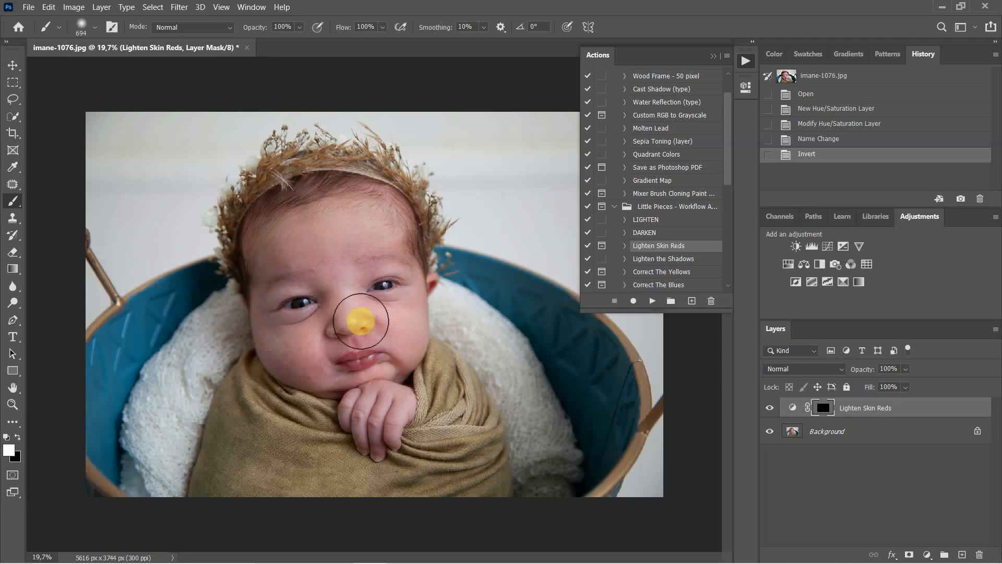
pyautogui.moveTo(392, 223)
pyautogui.mouseDown()
pyautogui.moveTo(375, 204)
pyautogui.moveTo(332, 203)
pyautogui.moveTo(275, 231)
pyautogui.moveTo(266, 278)
pyautogui.mouseUp()
pyautogui.moveTo(266, 270)
pyautogui.mouseDown()
pyautogui.moveTo(388, 214)
pyautogui.moveTo(392, 264)
pyautogui.mouseUp()
pyautogui.click(395, 278)
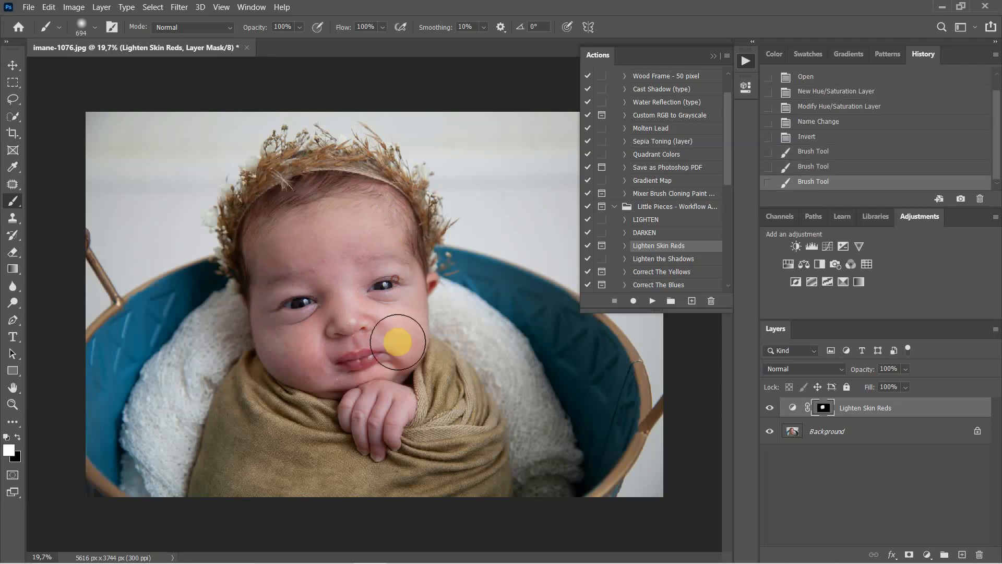
pyautogui.moveTo(375, 416); pyautogui.dragTo(359, 394)
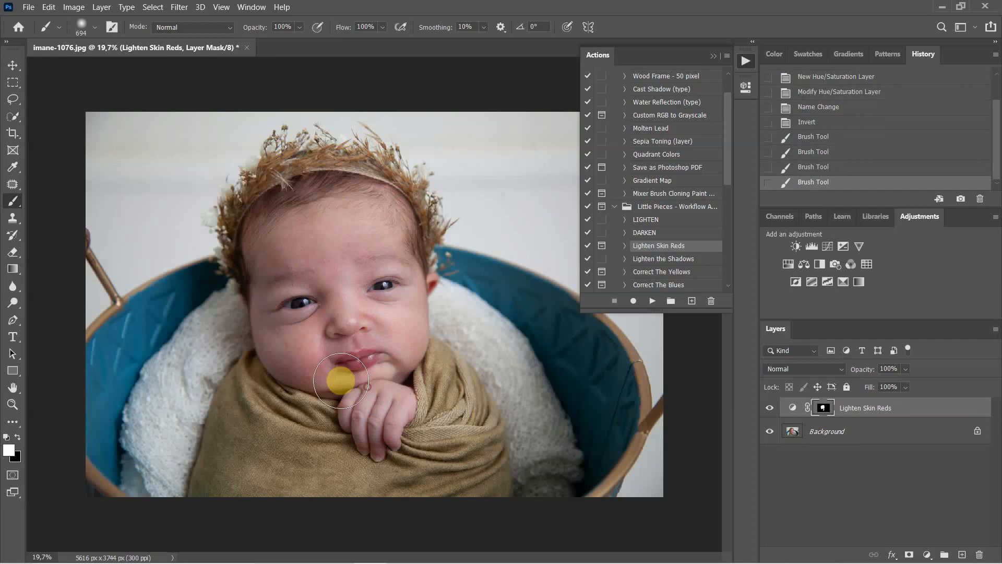
pyautogui.moveTo(287, 346)
pyautogui.mouseDown()
pyautogui.moveTo(259, 246)
pyautogui.moveTo(266, 228)
pyautogui.moveTo(336, 202)
pyautogui.moveTo(371, 224)
pyautogui.moveTo(305, 376)
pyautogui.moveTo(353, 345)
pyautogui.mouseUp()
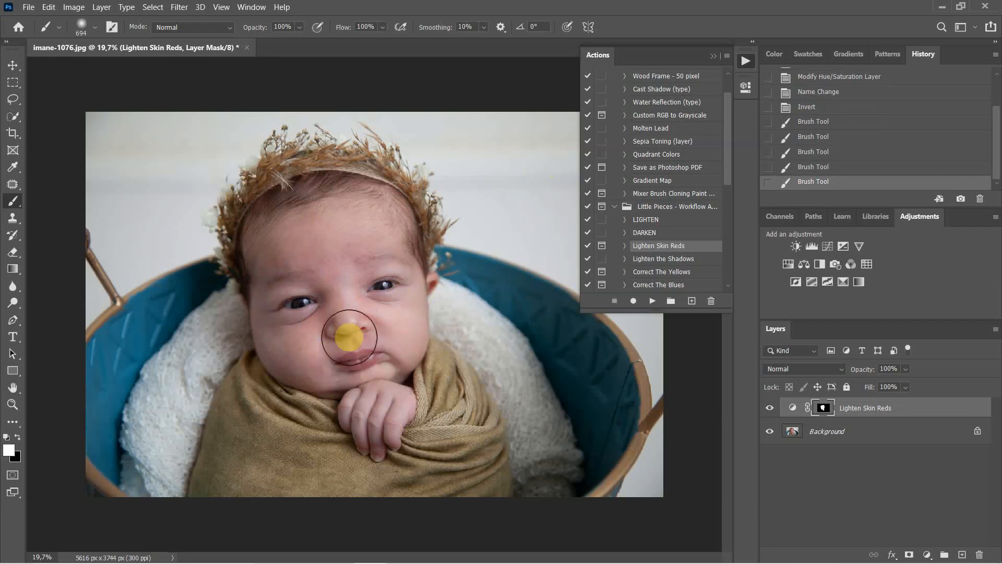
pyautogui.moveTo(276, 254); pyautogui.dragTo(272, 281)
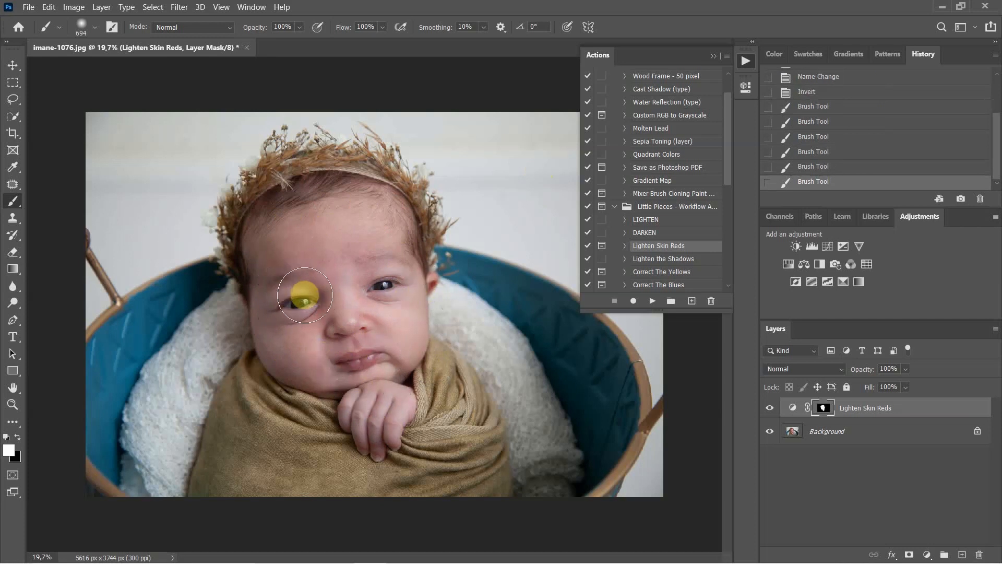
# - Paint black with a 161 px brush over the baby's lips on the Lighten Skin Reds mask to restore their colour
pyautogui.scroll(5, 324, 340)
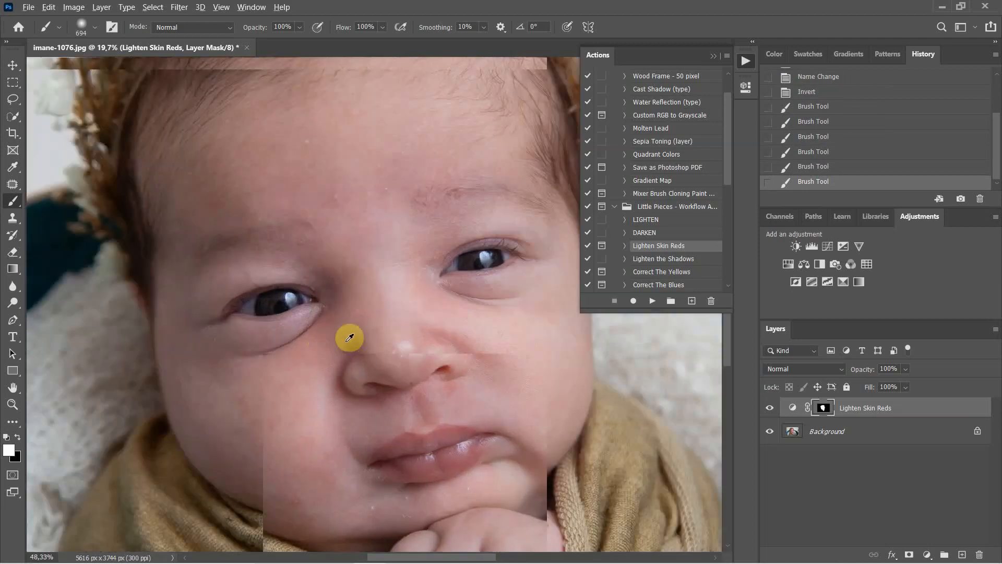
pyautogui.moveTo(307, 249); pyautogui.dragTo(282, 217)
pyautogui.moveTo(351, 389); pyautogui.dragTo(317, 282)
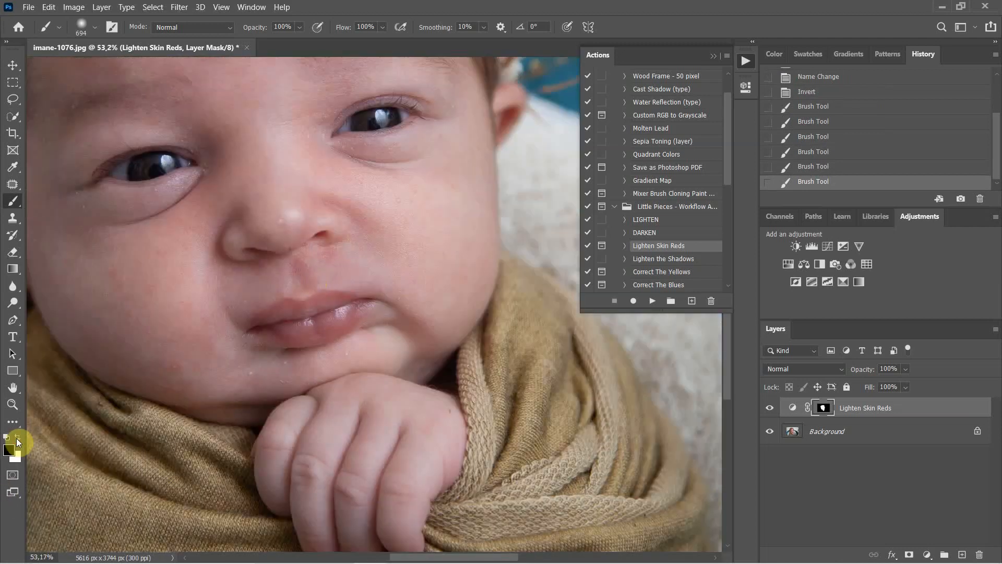
pyautogui.press('d')
pyautogui.moveTo(314, 345); pyautogui.dragTo(221, 344)
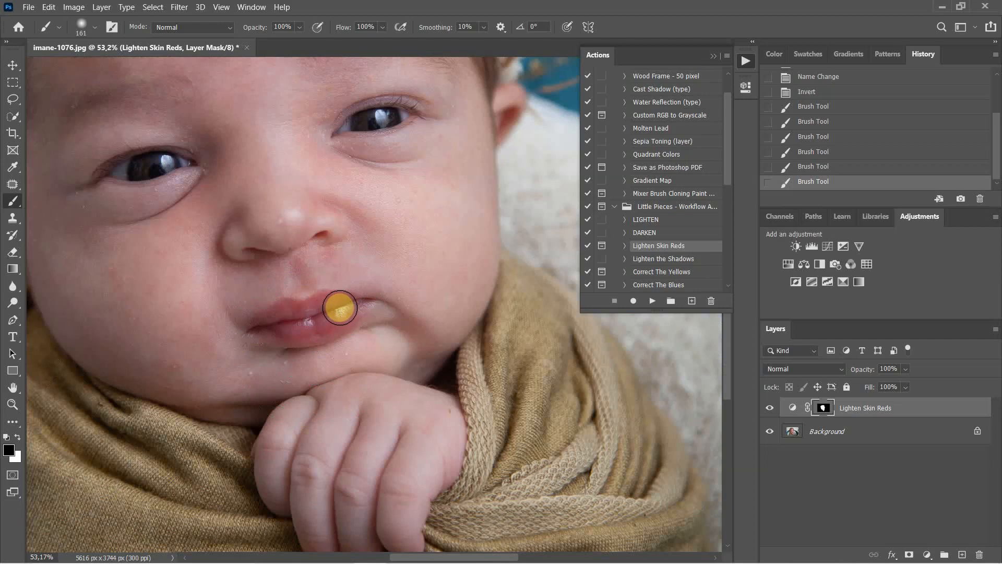
pyautogui.moveTo(297, 322); pyautogui.dragTo(334, 315)
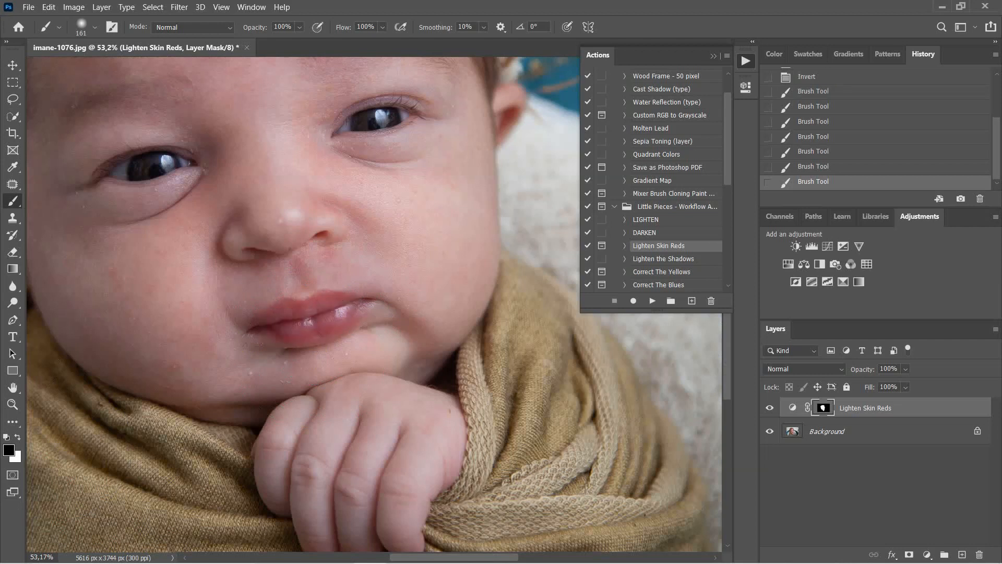
# - Flatten the image so the Lighten Skin Reds adjustment is merged into the Background layer
pyautogui.scroll(-8, 351, 257)
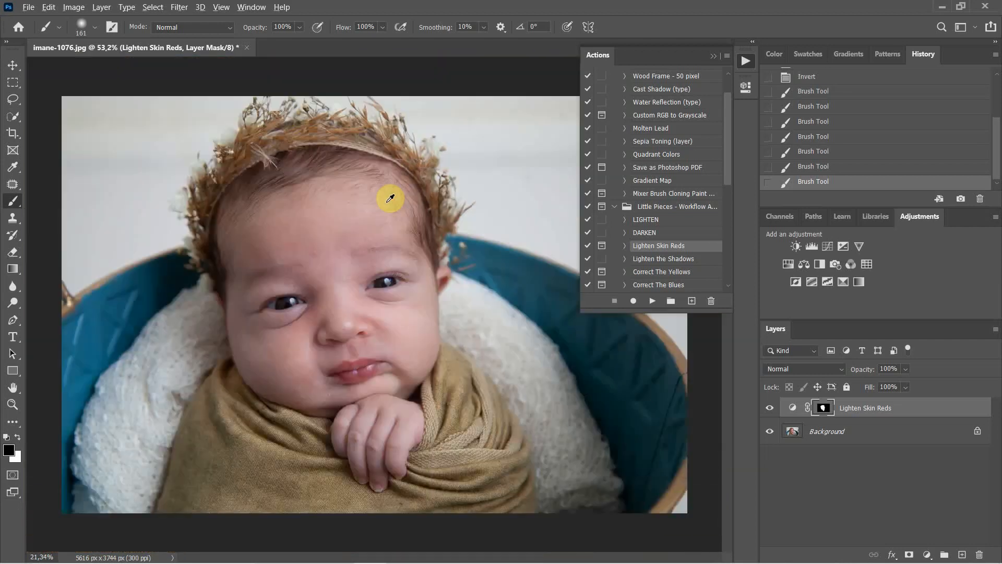
pyautogui.scroll(2, 428, 295)
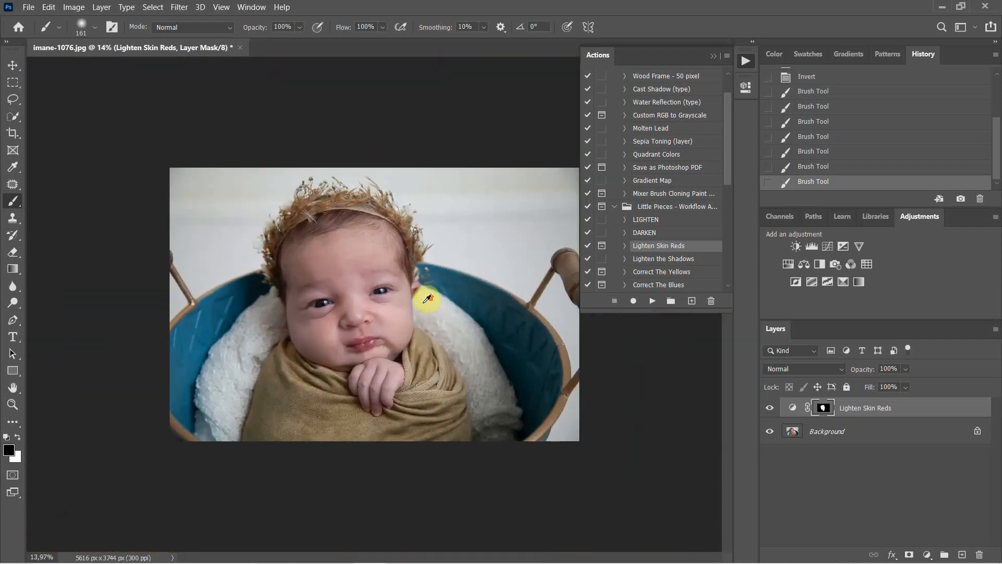
pyautogui.rightClick(851, 437)
pyautogui.click(873, 395)
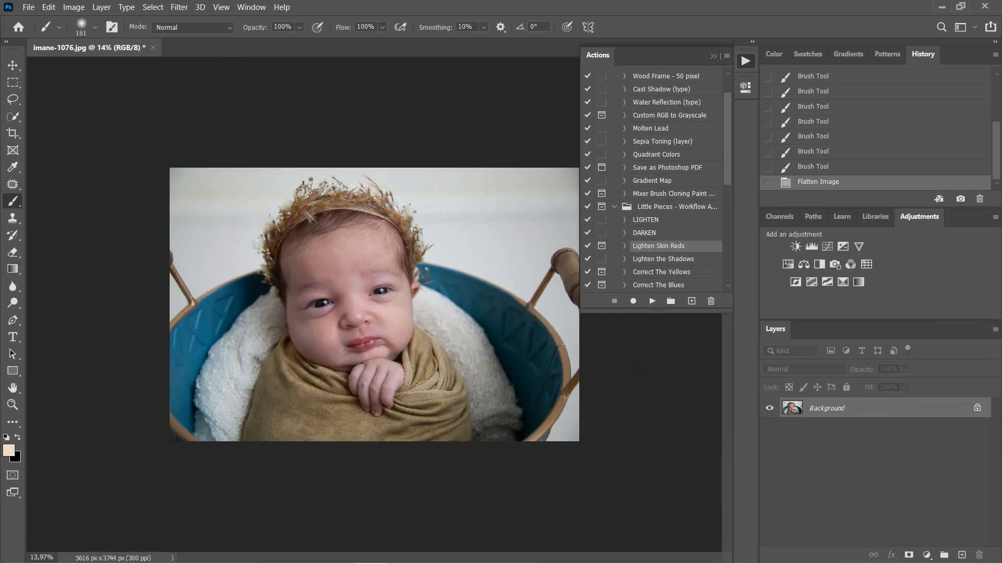
# - Run the Correct The Blues action on the flattened photo and dismiss its message
pyautogui.click(643, 286)
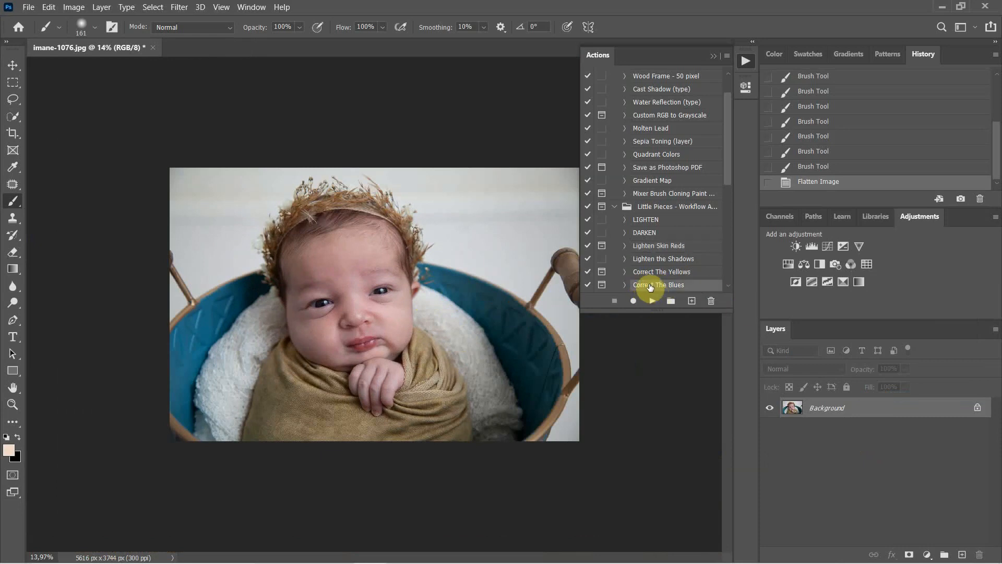
pyautogui.click(652, 302)
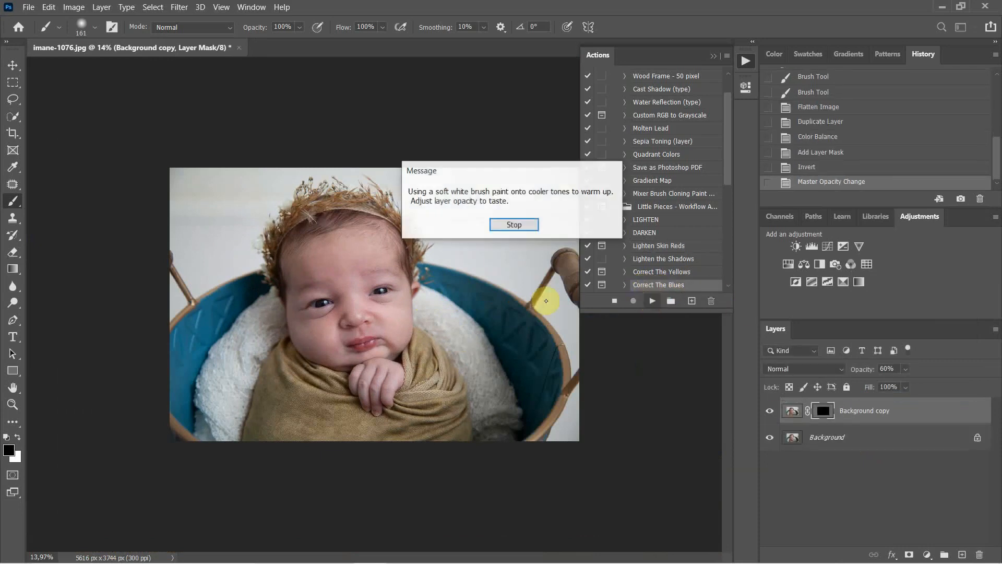
pyautogui.click(517, 224)
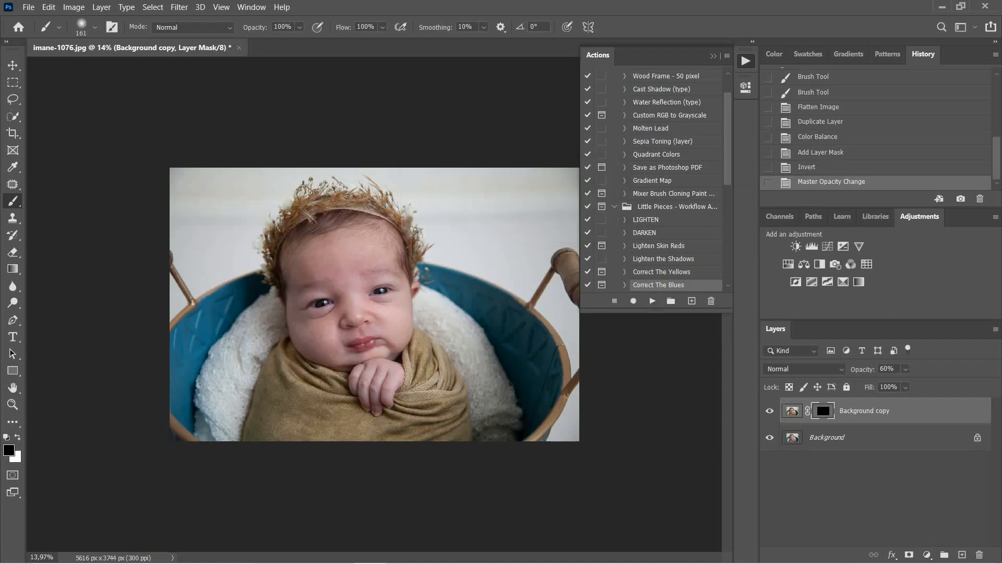
# - Paint white with a soft 943 px brush on the Background copy mask over the baby's face to warm the cooler skin tones
pyautogui.scroll(6, 380, 136)
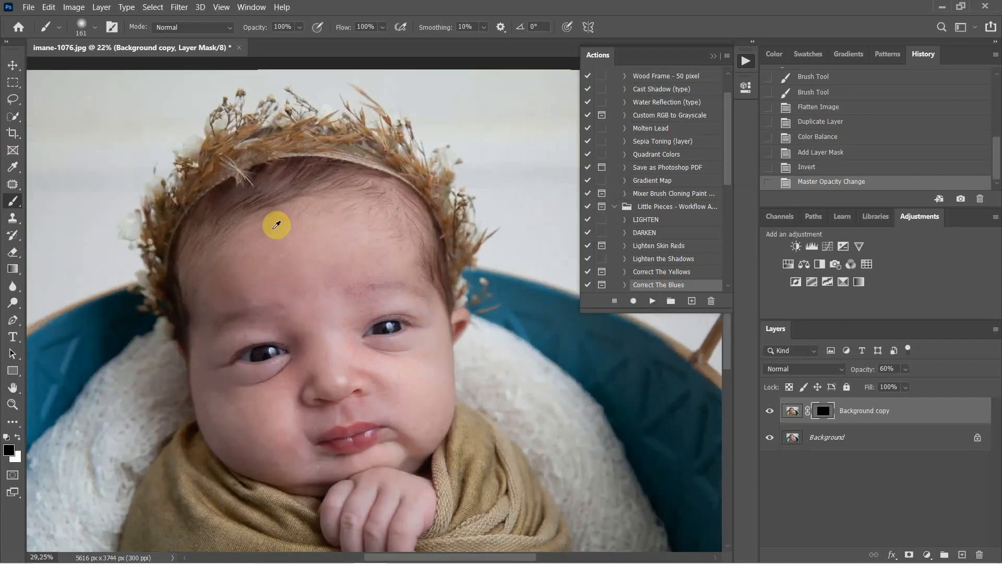
pyautogui.moveTo(302, 246); pyautogui.dragTo(374, 288)
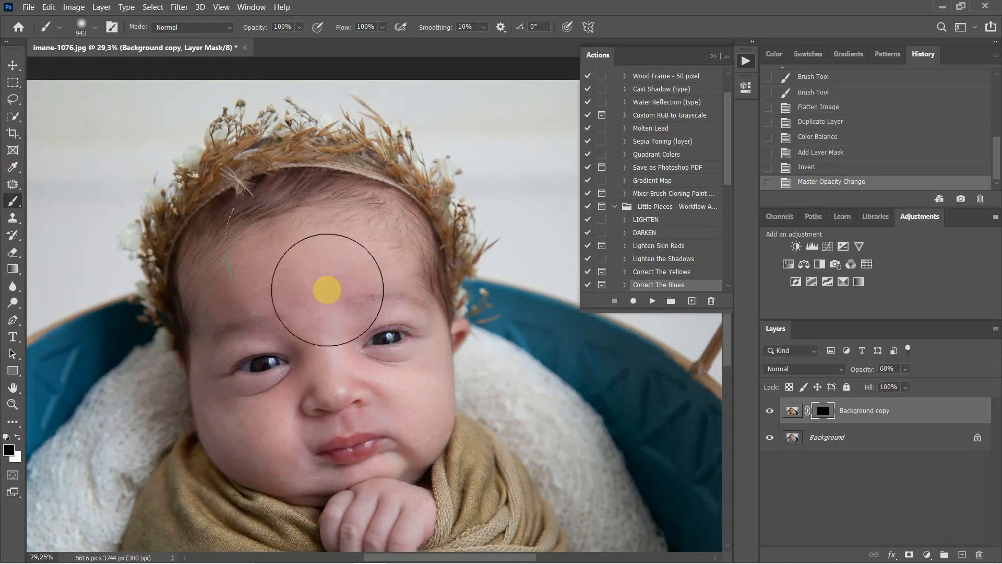
pyautogui.click(328, 290)
pyautogui.click(17, 437)
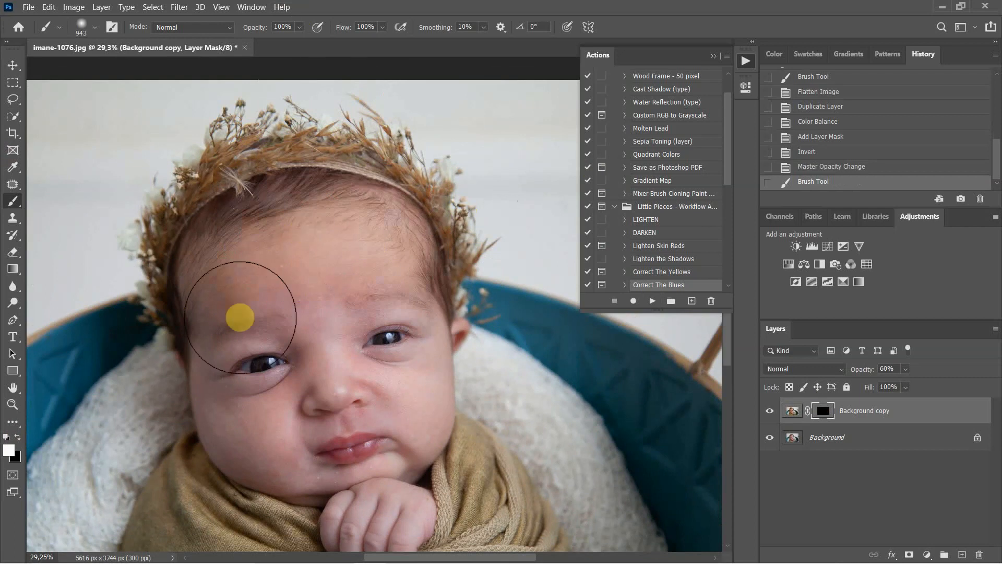
pyautogui.moveTo(239, 317)
pyautogui.mouseDown()
pyautogui.moveTo(228, 304)
pyautogui.moveTo(269, 416)
pyautogui.moveTo(237, 380)
pyautogui.moveTo(328, 419)
pyautogui.mouseUp()
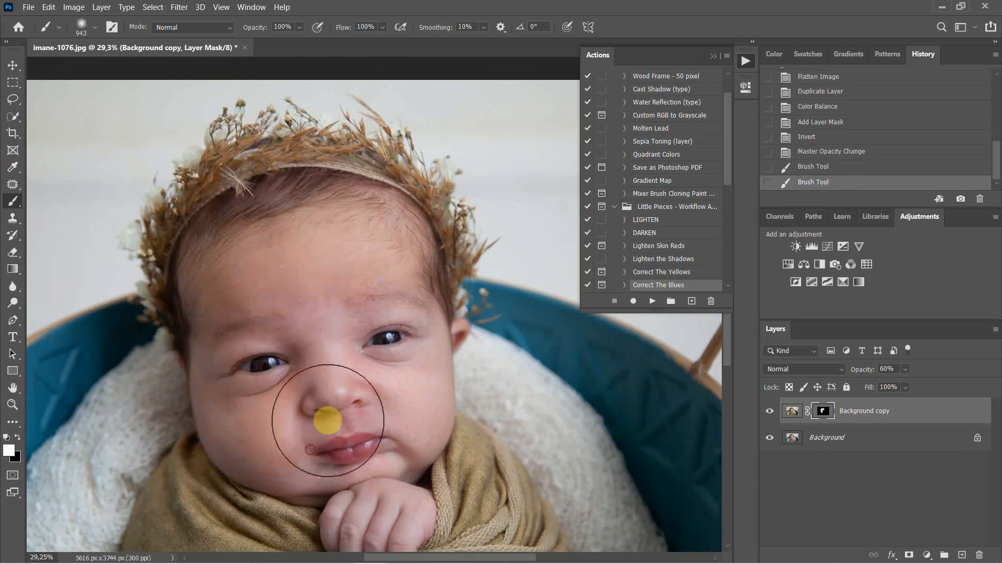
pyautogui.click(897, 376)
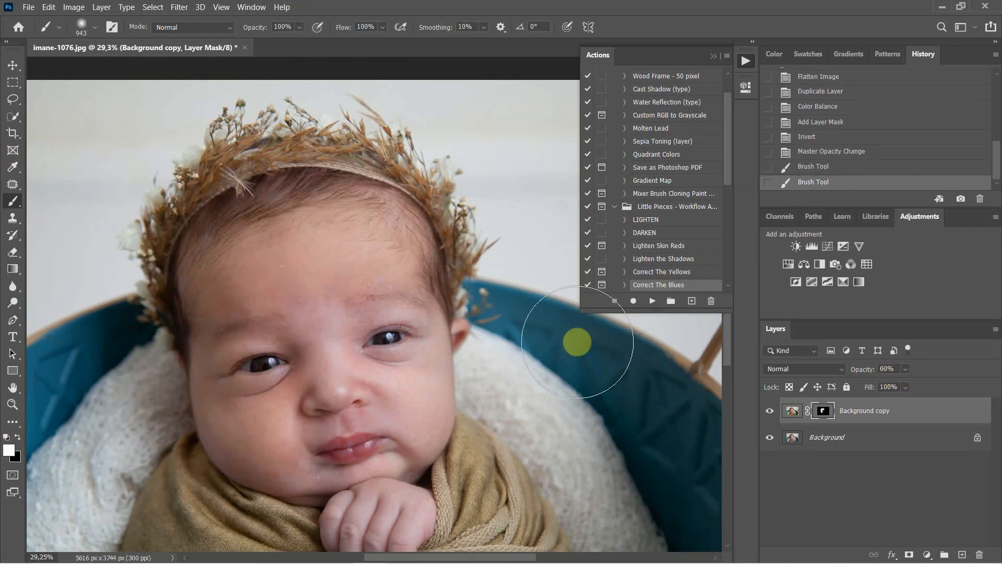
pyautogui.moveTo(293, 333)
pyautogui.mouseDown()
pyautogui.moveTo(381, 331)
pyautogui.moveTo(398, 392)
pyautogui.moveTo(393, 439)
pyautogui.moveTo(365, 510)
pyautogui.moveTo(396, 442)
pyautogui.moveTo(313, 449)
pyautogui.moveTo(335, 365)
pyautogui.moveTo(374, 288)
pyautogui.mouseUp()
pyautogui.moveTo(246, 323)
pyautogui.mouseDown()
pyautogui.moveTo(237, 336)
pyautogui.moveTo(361, 411)
pyautogui.moveTo(359, 440)
pyautogui.mouseUp()
pyautogui.moveTo(290, 333)
pyautogui.mouseDown()
pyautogui.moveTo(228, 310)
pyautogui.moveTo(213, 280)
pyautogui.moveTo(374, 162)
pyautogui.moveTo(226, 193)
pyautogui.moveTo(347, 176)
pyautogui.moveTo(380, 230)
pyautogui.moveTo(311, 259)
pyautogui.moveTo(264, 205)
pyautogui.mouseUp()
pyautogui.moveTo(272, 327); pyautogui.dragTo(263, 296)
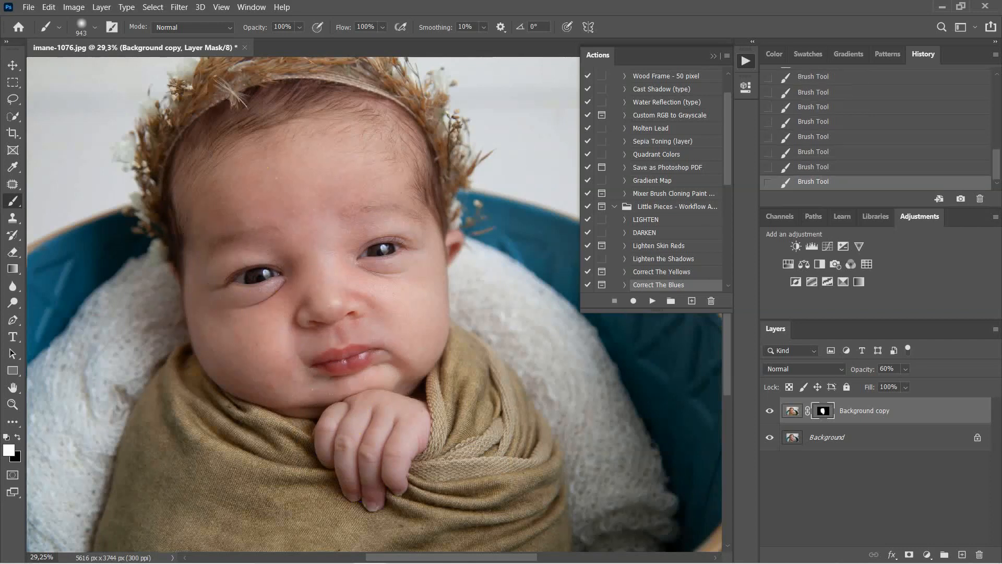
# - Paint white with a soft 500 px brush on the Background copy mask over the baby's chin and cheeks
pyautogui.scroll(-1, 299, 222)
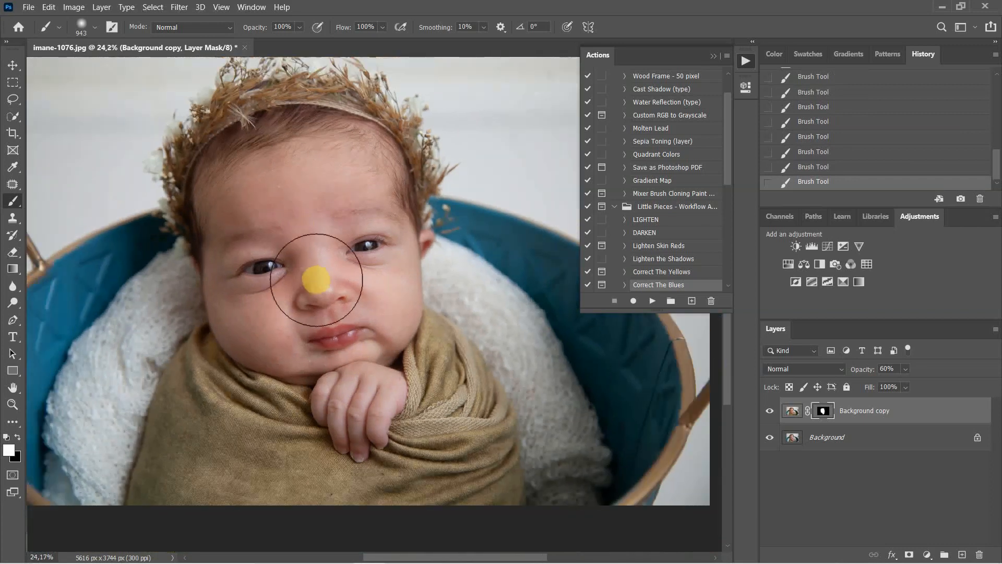
pyautogui.moveTo(313, 272); pyautogui.dragTo(283, 268)
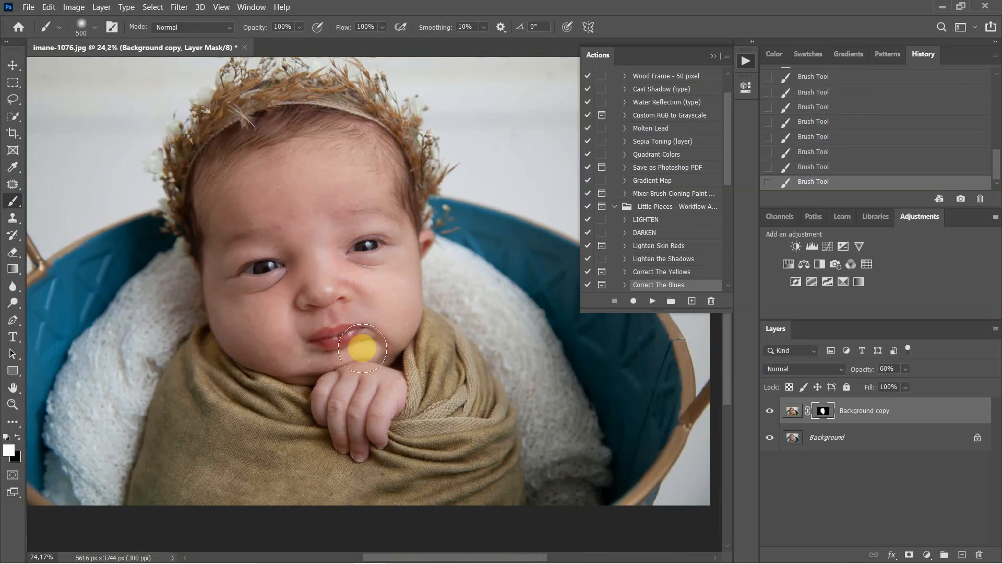
pyautogui.moveTo(306, 357)
pyautogui.mouseDown()
pyautogui.moveTo(349, 421)
pyautogui.moveTo(332, 412)
pyautogui.moveTo(373, 419)
pyautogui.moveTo(345, 421)
pyautogui.moveTo(384, 332)
pyautogui.mouseUp()
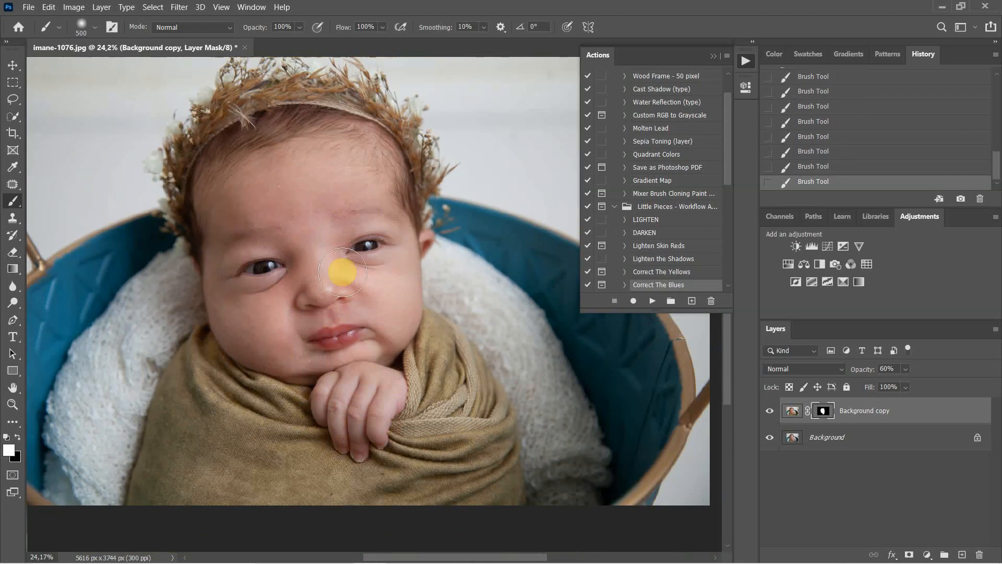
pyautogui.moveTo(225, 321)
pyautogui.mouseDown()
pyautogui.moveTo(350, 323)
pyautogui.moveTo(260, 335)
pyautogui.moveTo(282, 345)
pyautogui.mouseUp()
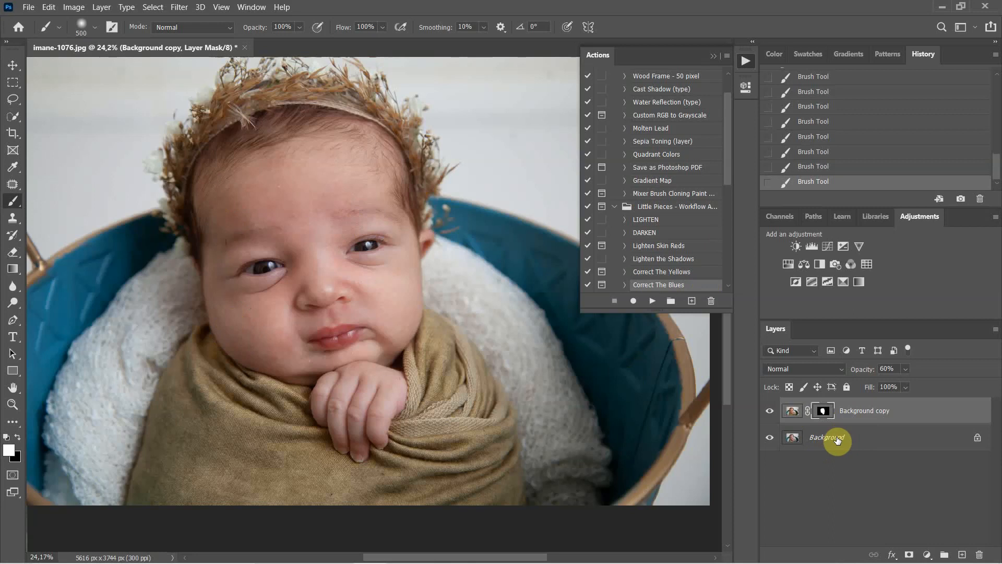
# - Flatten the image so the Correct The Blues adjustment is merged into the Background layer
pyautogui.rightClick(864, 445)
pyautogui.click(888, 406)
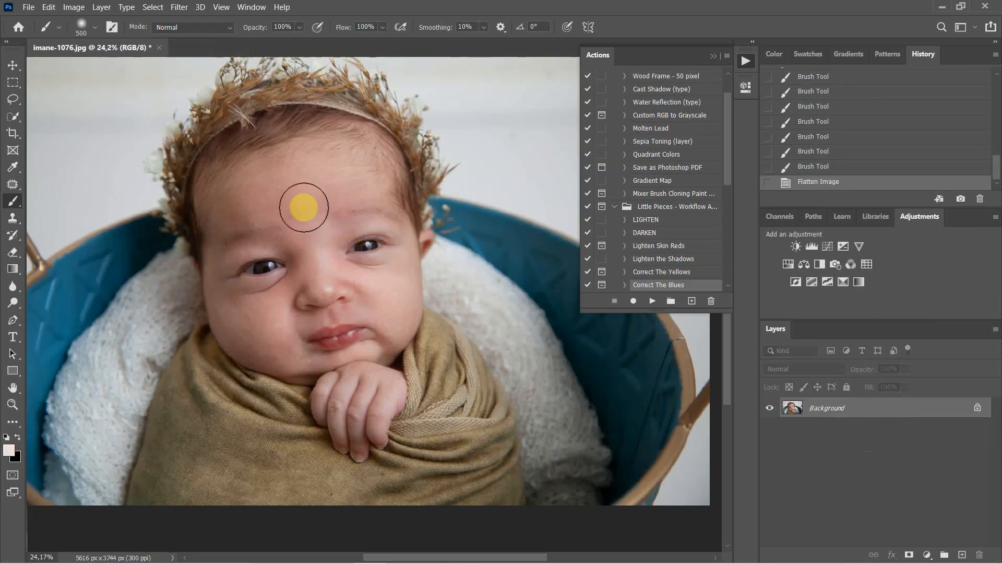
pyautogui.scroll(3, 272, 225)
pyautogui.scroll(-1, 272, 225)
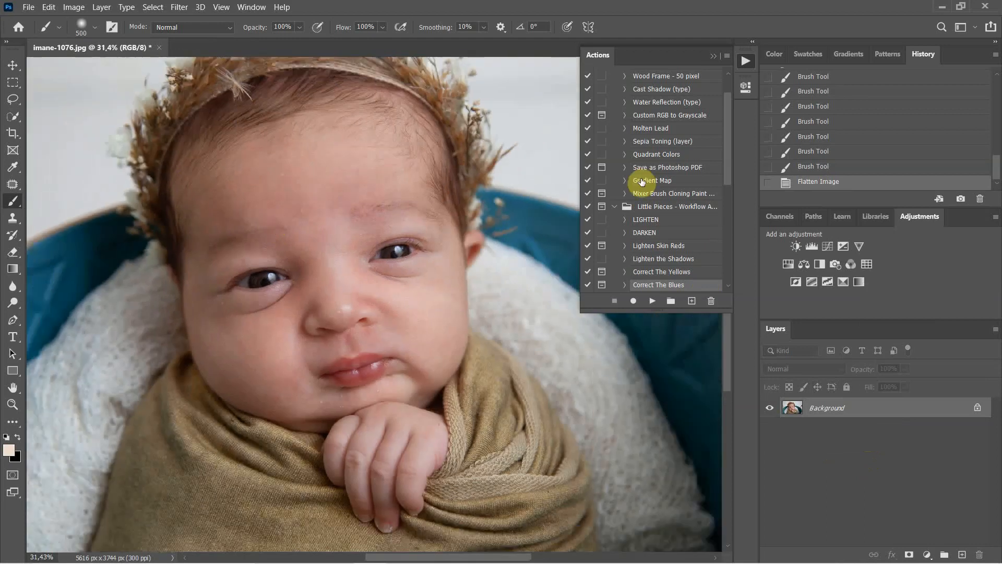
pyautogui.scroll(-2, 645, 209)
pyautogui.scroll(2, 646, 209)
# - Apply the Imagenomic Portraiture 3 filter to the Background layer with the DEFAULT preset, output to the same layer
pyautogui.click(183, 6)
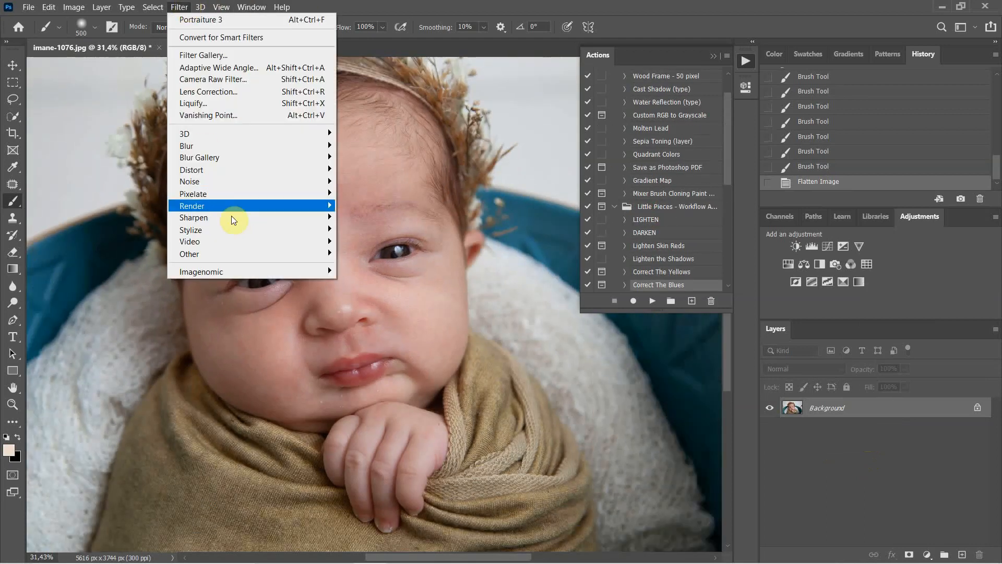
pyautogui.moveTo(249, 267)
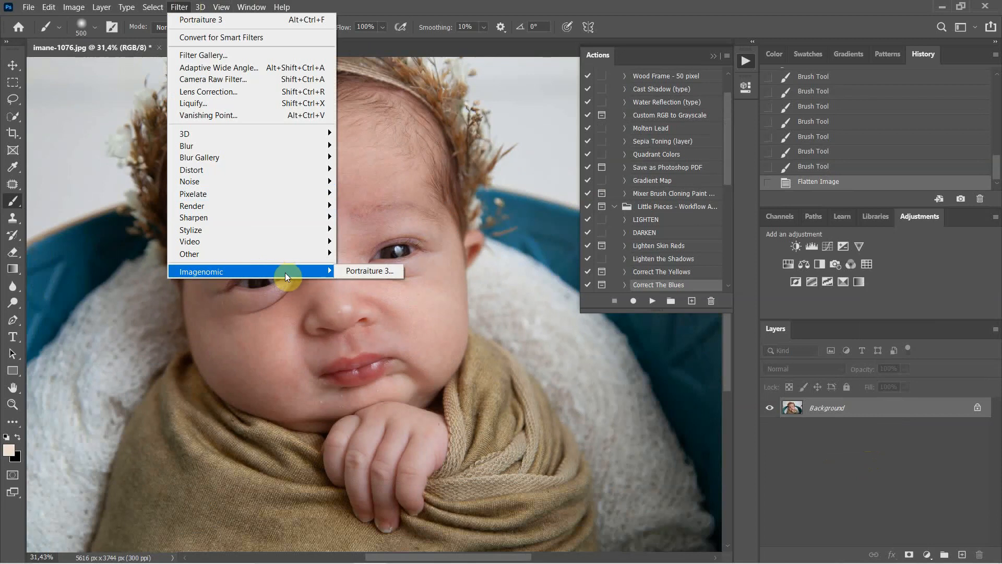
pyautogui.click(363, 272)
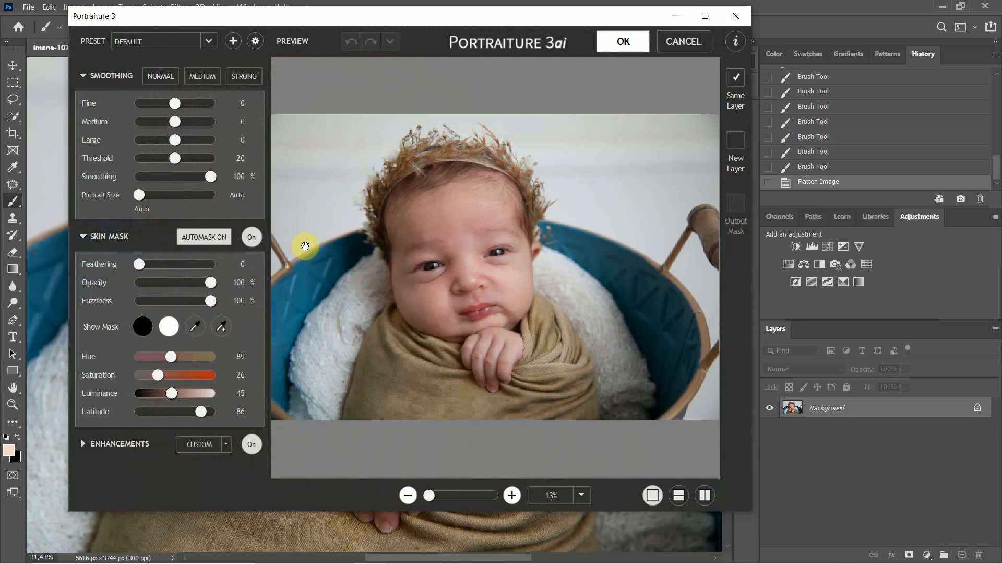
pyautogui.scroll(1, 467, 241)
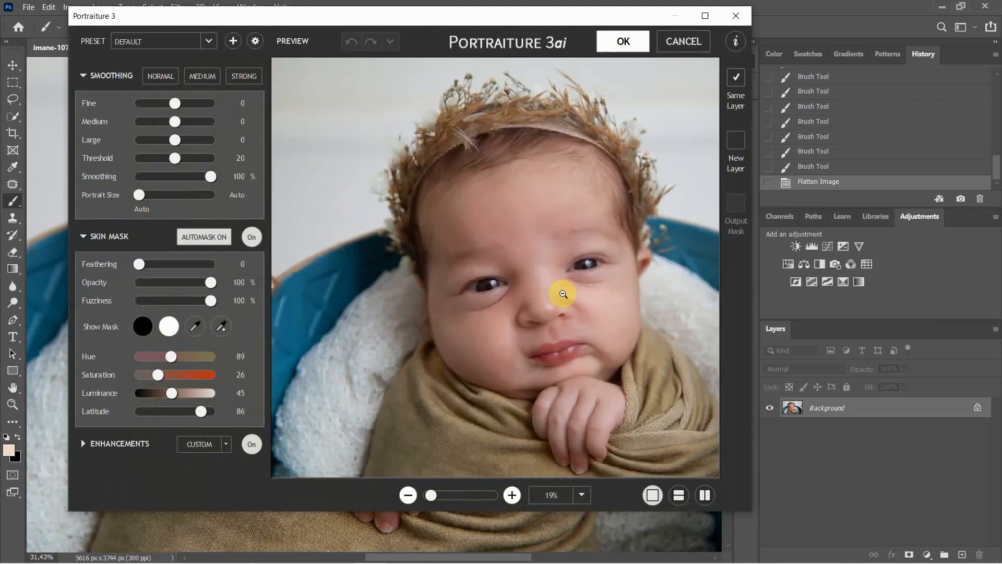
pyautogui.scroll(1, 563, 294)
pyautogui.keyDown('alt'); pyautogui.click(461, 275); pyautogui.keyUp('alt')
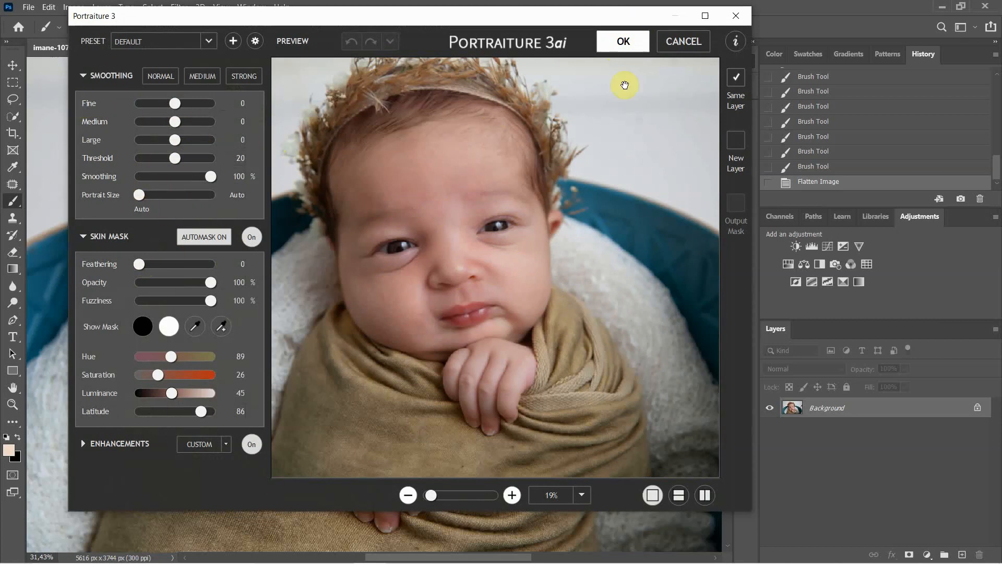
pyautogui.click(623, 42)
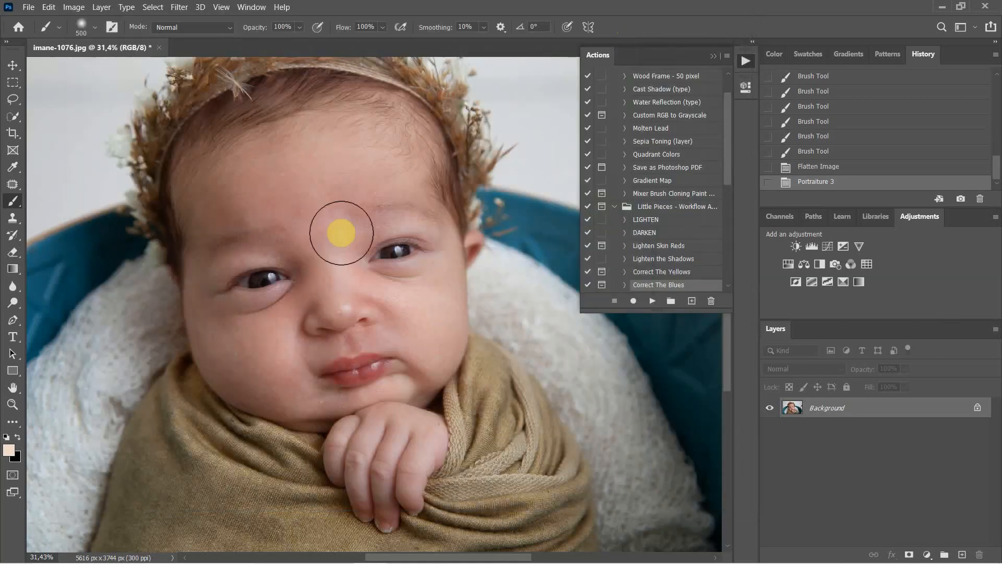
# - Remove the small spot on the baby's forehead with the Patch Tool, using clean skin beside it, and clear the selection
pyautogui.rightClick(12, 184)
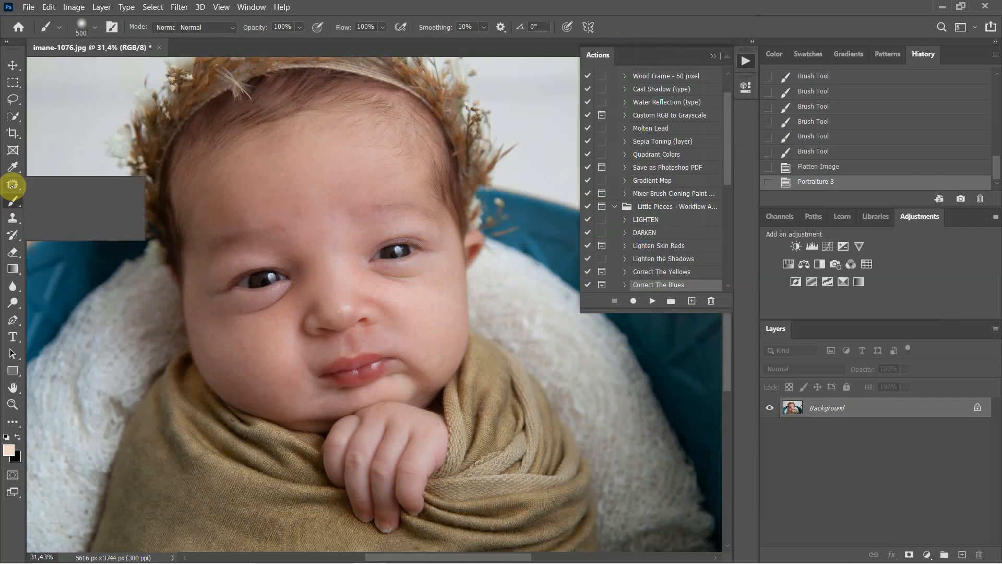
pyautogui.click(67, 208)
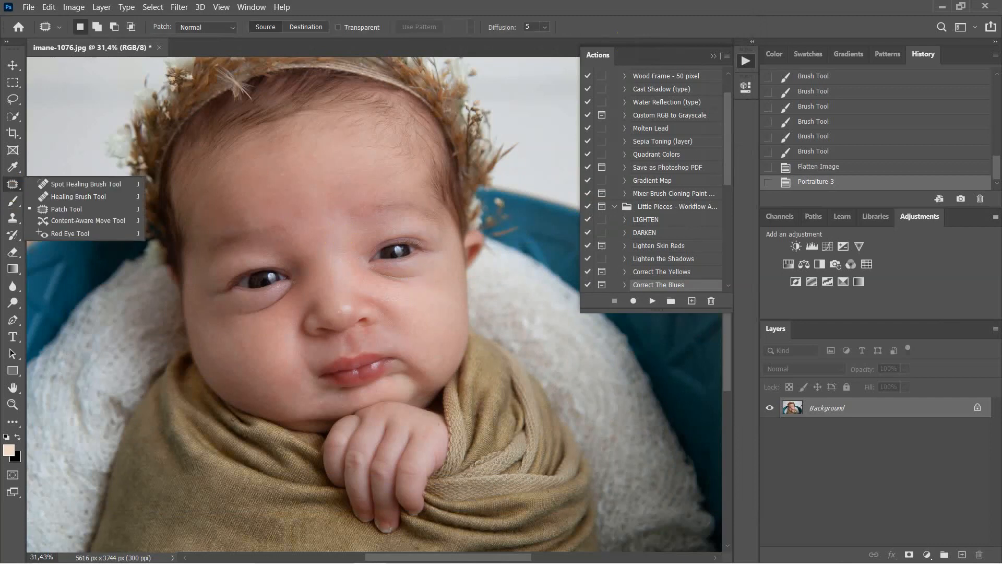
pyautogui.moveTo(137, 316); pyautogui.dragTo(374, 415)
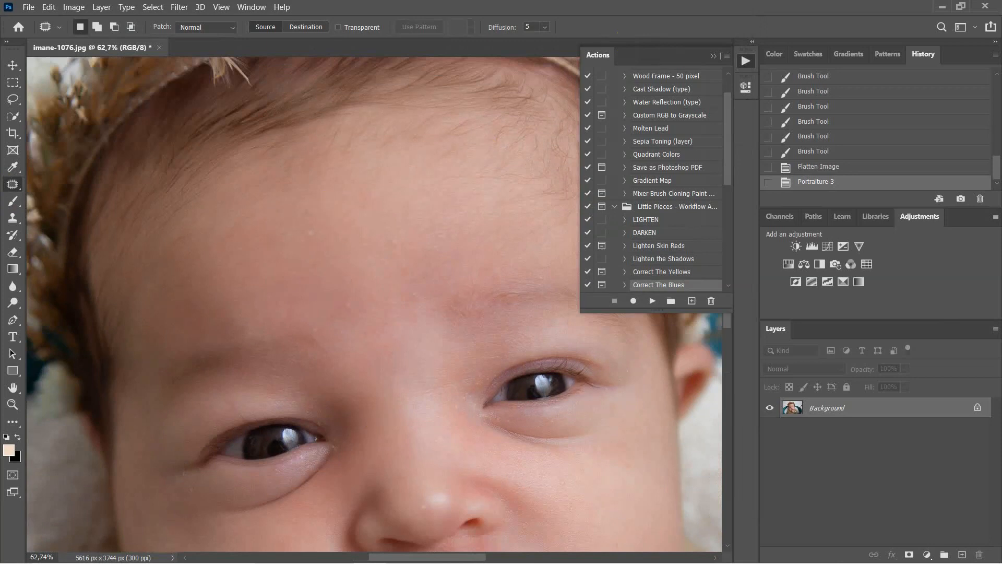
pyautogui.moveTo(685, 561)
pyautogui.moveTo(312, 228)
pyautogui.mouseDown()
pyautogui.moveTo(297, 224)
pyautogui.moveTo(311, 228)
pyautogui.mouseUp()
pyautogui.moveTo(312, 234); pyautogui.dragTo(367, 233)
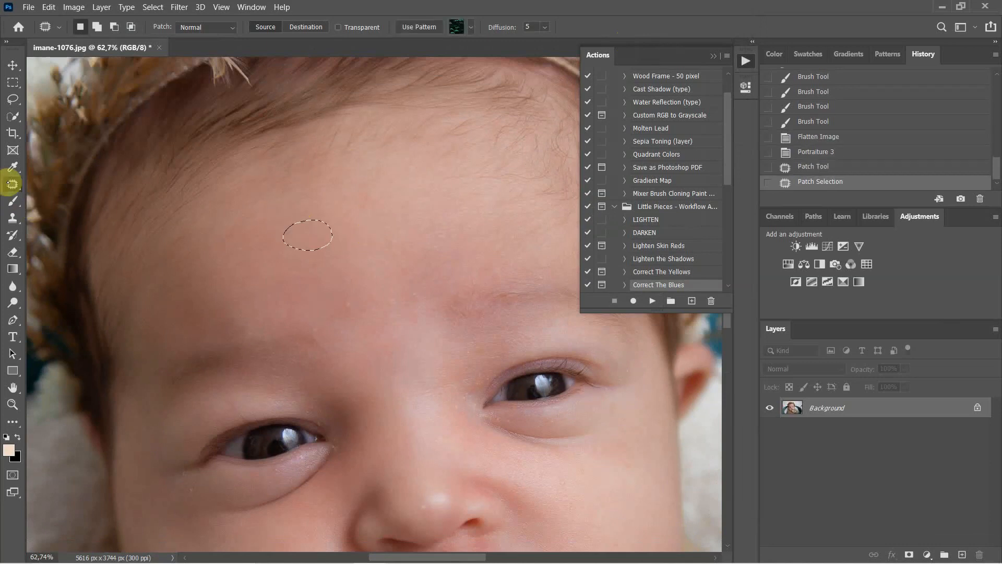
pyautogui.click(13, 184)
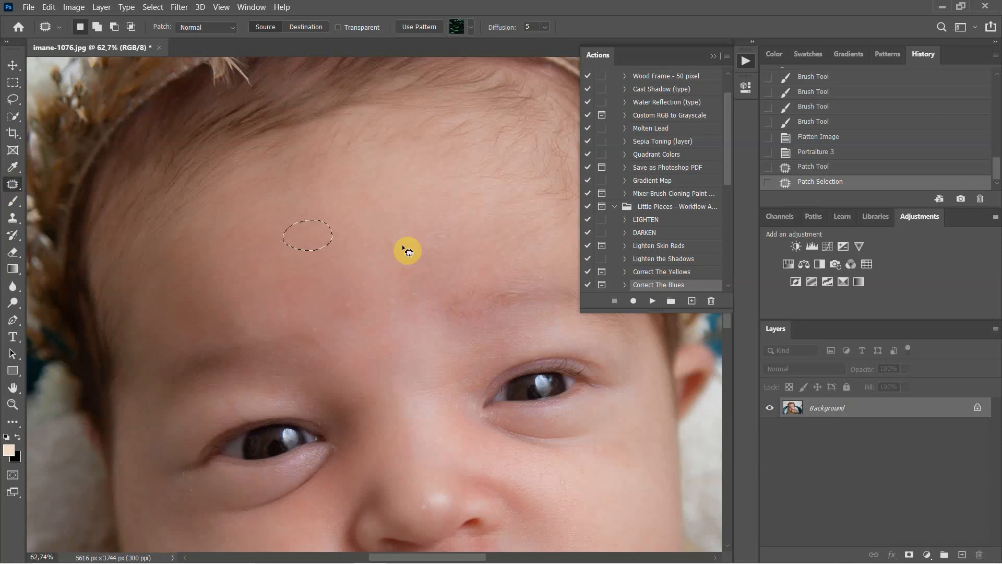
pyautogui.click(359, 269)
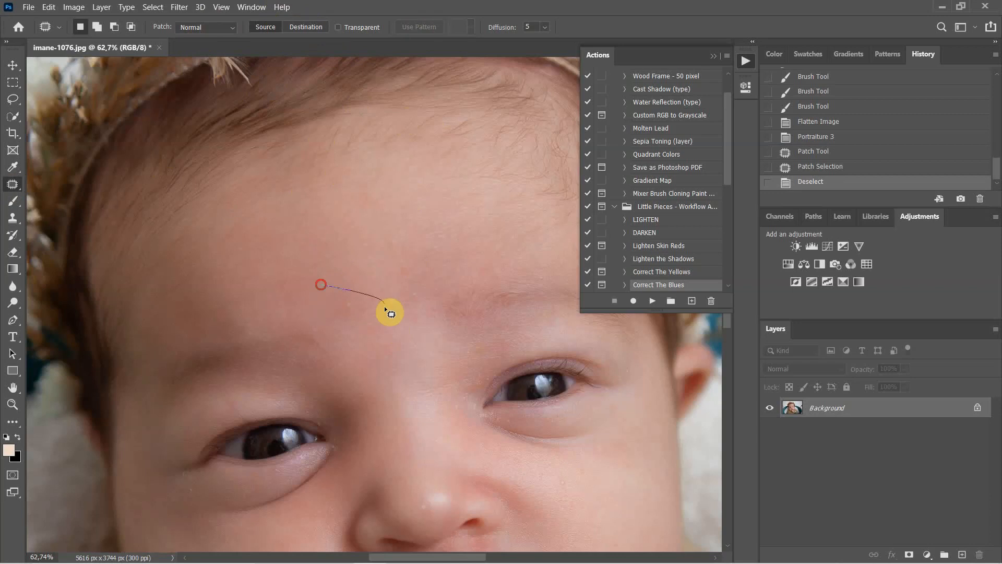
# - Patch the blemishes above and between the eyebrows with cleaner forehead skin and deselect
pyautogui.moveTo(385, 308)
pyautogui.mouseDown()
pyautogui.moveTo(321, 285)
pyautogui.moveTo(357, 269)
pyautogui.mouseUp()
pyautogui.moveTo(401, 308)
pyautogui.mouseDown()
pyautogui.moveTo(434, 239)
pyautogui.moveTo(403, 257)
pyautogui.moveTo(373, 217)
pyautogui.mouseUp()
pyautogui.click(405, 235)
pyautogui.click(363, 219)
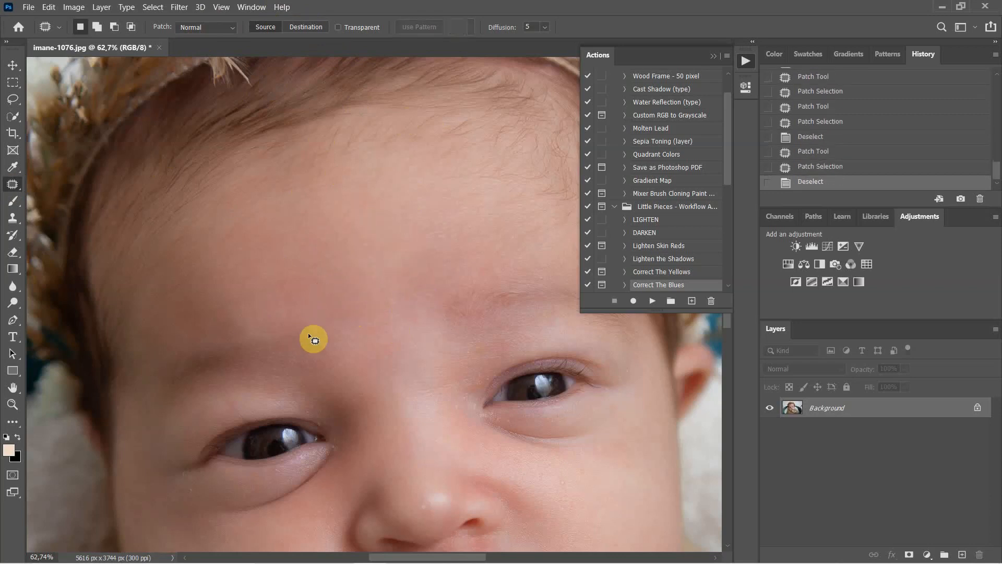
# - Patch the small white spots on the chin below the lips with neighbouring clean skin and deselect
pyautogui.moveTo(385, 329); pyautogui.dragTo(361, 177)
pyautogui.moveTo(423, 259); pyautogui.dragTo(268, 214)
pyautogui.moveTo(432, 262); pyautogui.dragTo(476, 176)
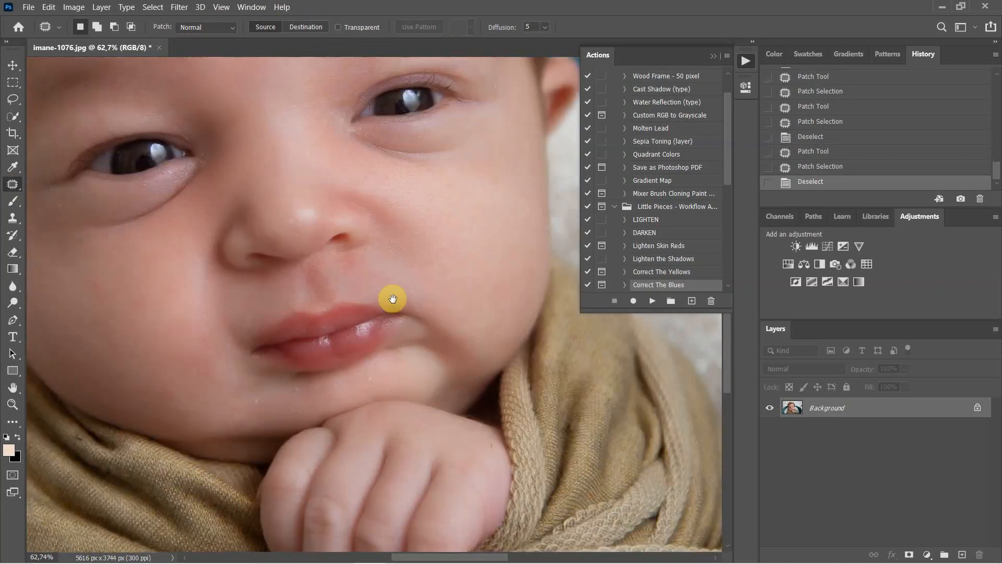
pyautogui.moveTo(251, 401); pyautogui.dragTo(259, 392)
pyautogui.moveTo(255, 401)
pyautogui.mouseDown()
pyautogui.moveTo(284, 388)
pyautogui.moveTo(293, 398)
pyautogui.moveTo(256, 402)
pyautogui.moveTo(311, 417)
pyautogui.mouseUp()
pyautogui.moveTo(364, 377); pyautogui.dragTo(368, 386)
pyautogui.moveTo(372, 380); pyautogui.dragTo(339, 400)
pyautogui.click(291, 209)
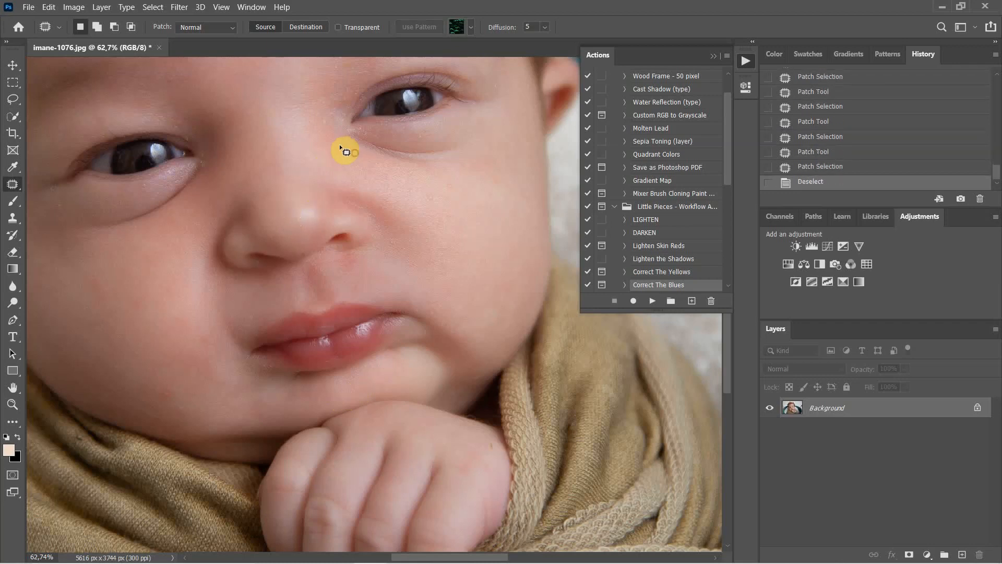
# - Patch the marks near the inner corner of the eye and on the nose bridge with nearby skin, deselecting after each
pyautogui.moveTo(344, 151); pyautogui.dragTo(346, 140)
pyautogui.moveTo(358, 151); pyautogui.dragTo(390, 179)
pyautogui.click(391, 178)
pyautogui.moveTo(244, 131)
pyautogui.mouseDown()
pyautogui.moveTo(251, 142)
pyautogui.moveTo(243, 132)
pyautogui.mouseUp()
pyautogui.moveTo(245, 143); pyautogui.dragTo(277, 155)
pyautogui.click(277, 157)
# - Patch the blemishes on the outer and lower parts of the image-left cheek, clearing the selection after each
pyautogui.moveTo(94, 272); pyautogui.dragTo(82, 292)
pyautogui.moveTo(100, 296); pyautogui.dragTo(68, 280)
pyautogui.click(179, 351)
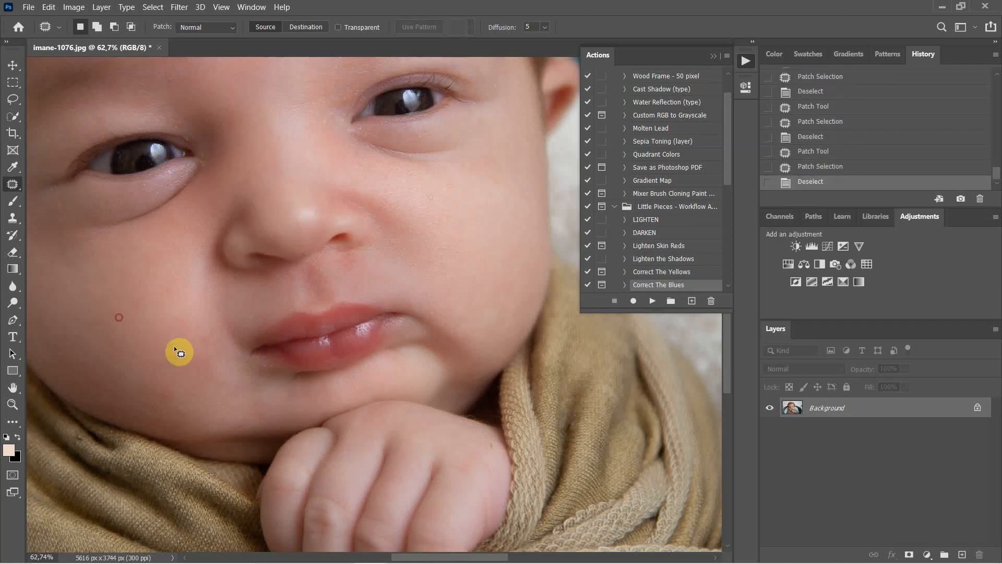
pyautogui.moveTo(252, 305)
pyautogui.mouseDown()
pyautogui.moveTo(290, 278)
pyautogui.moveTo(432, 241)
pyautogui.moveTo(448, 295)
pyautogui.mouseUp()
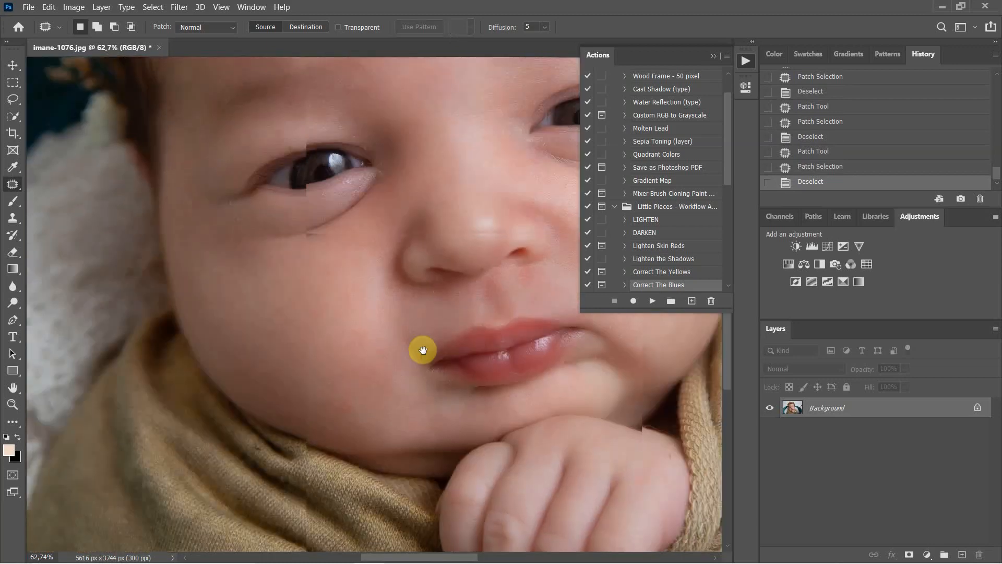
pyautogui.moveTo(344, 399)
pyautogui.mouseDown()
pyautogui.moveTo(331, 414)
pyautogui.moveTo(345, 401)
pyautogui.mouseUp()
pyautogui.moveTo(343, 412); pyautogui.dragTo(306, 392)
pyautogui.hotkey('ctrl', 'd')
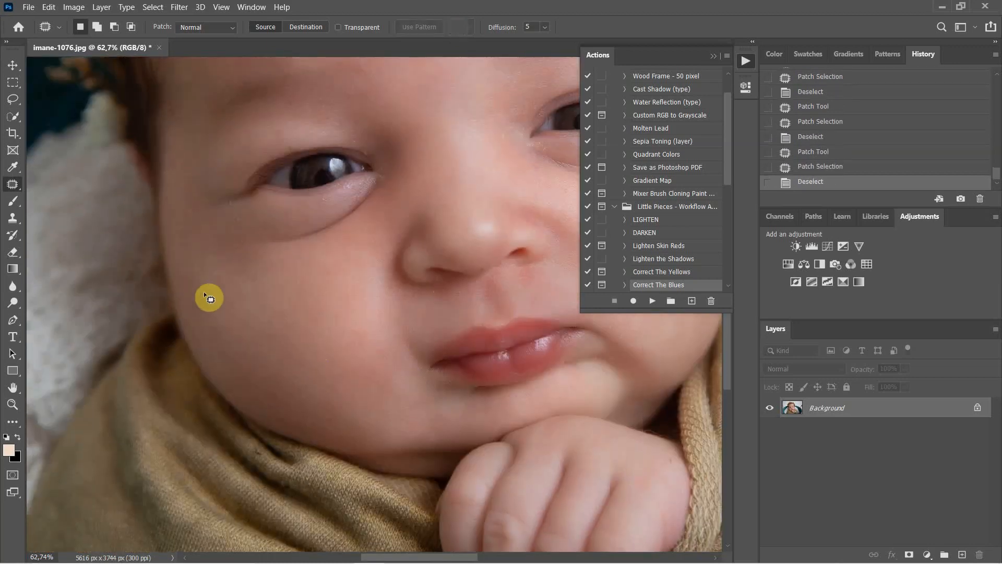
# - Patch two uneven areas in the middle of the image-left cheek with smoother skin, deselecting after each
pyautogui.moveTo(358, 277)
pyautogui.mouseDown()
pyautogui.moveTo(287, 332)
pyautogui.moveTo(339, 285)
pyautogui.mouseUp()
pyautogui.moveTo(324, 331); pyautogui.dragTo(254, 317)
pyautogui.hotkey('ctrl', 'd')
pyautogui.moveTo(379, 347)
pyautogui.mouseDown()
pyautogui.moveTo(412, 376)
pyautogui.moveTo(314, 286)
pyautogui.mouseUp()
pyautogui.hotkey('ctrl', 'd')
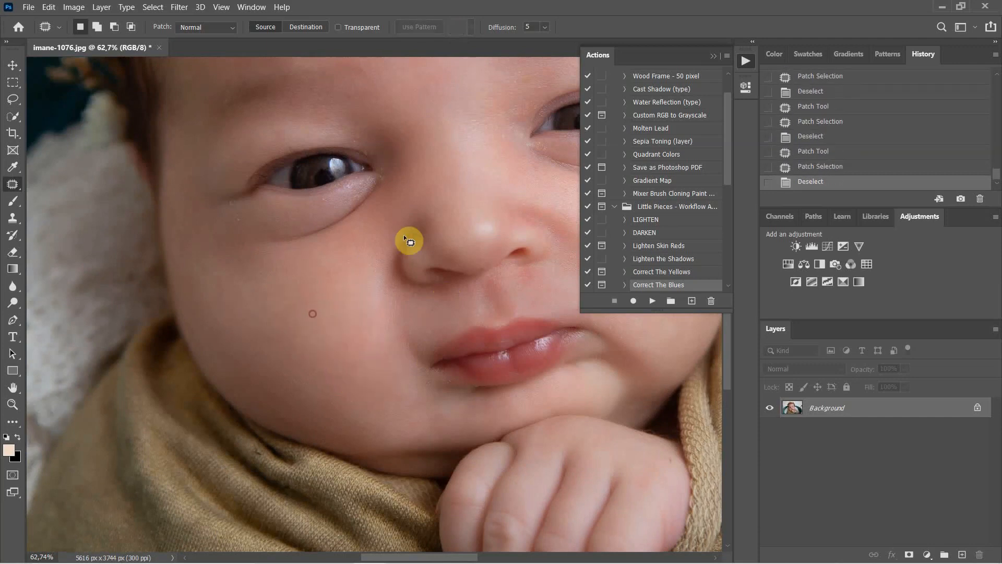
# - Even out remaining blotches across the image-left cheek by patching them with smoother skin toward its outer edge
pyautogui.moveTo(409, 240); pyautogui.dragTo(351, 361)
pyautogui.moveTo(389, 288); pyautogui.dragTo(447, 219)
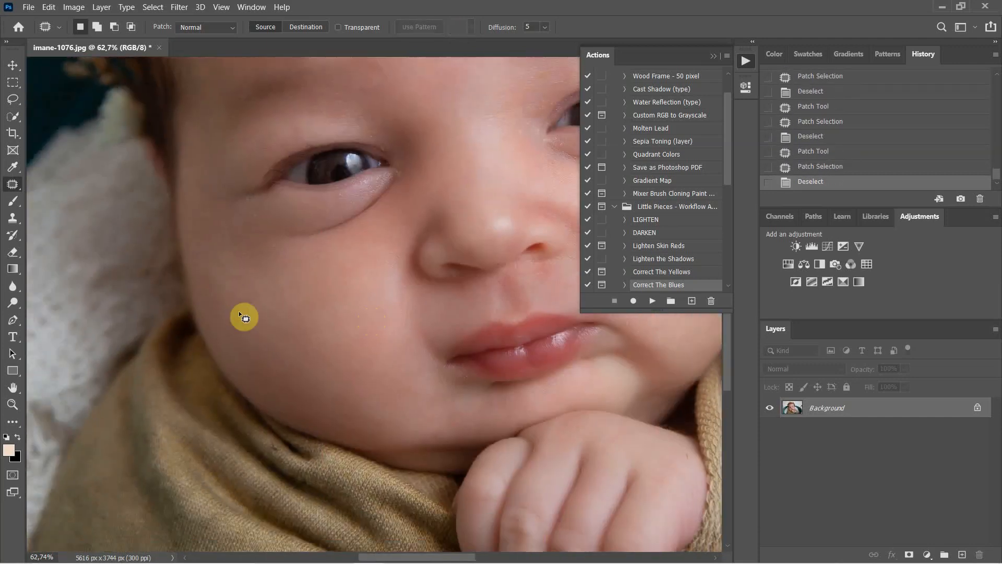
pyautogui.moveTo(290, 311); pyautogui.dragTo(288, 304)
pyautogui.moveTo(297, 313); pyautogui.dragTo(253, 292)
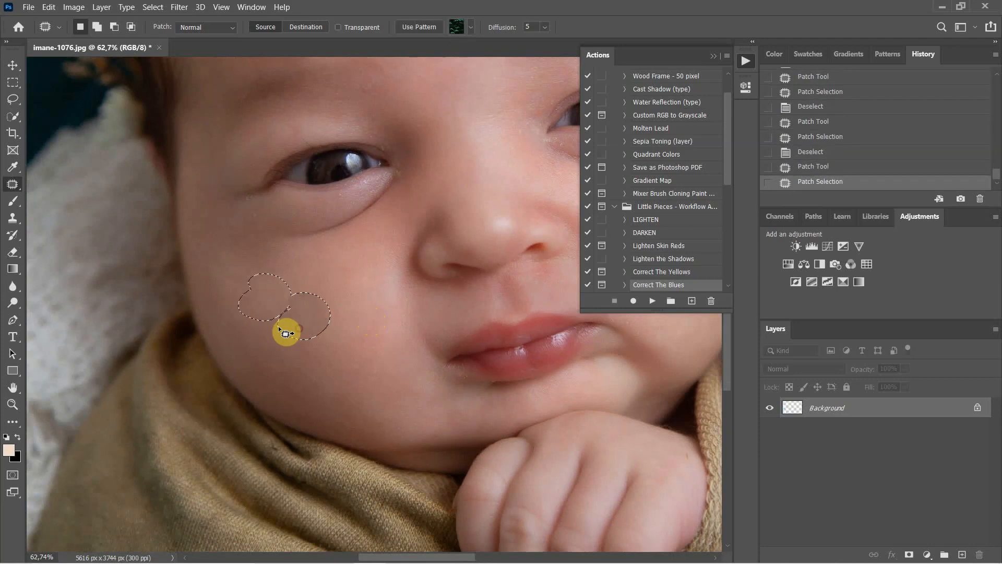
pyautogui.hotkey('ctrl', 'd')
pyautogui.moveTo(364, 320)
pyautogui.mouseDown()
pyautogui.moveTo(354, 374)
pyautogui.moveTo(357, 326)
pyautogui.mouseUp()
pyautogui.moveTo(360, 349)
pyautogui.mouseDown()
pyautogui.moveTo(285, 366)
pyautogui.moveTo(263, 344)
pyautogui.mouseUp()
pyautogui.hotkey('ctrl', 'd')
pyautogui.moveTo(283, 299)
pyautogui.mouseDown()
pyautogui.moveTo(298, 337)
pyautogui.moveTo(289, 327)
pyautogui.moveTo(259, 336)
pyautogui.mouseUp()
pyautogui.click(259, 292)
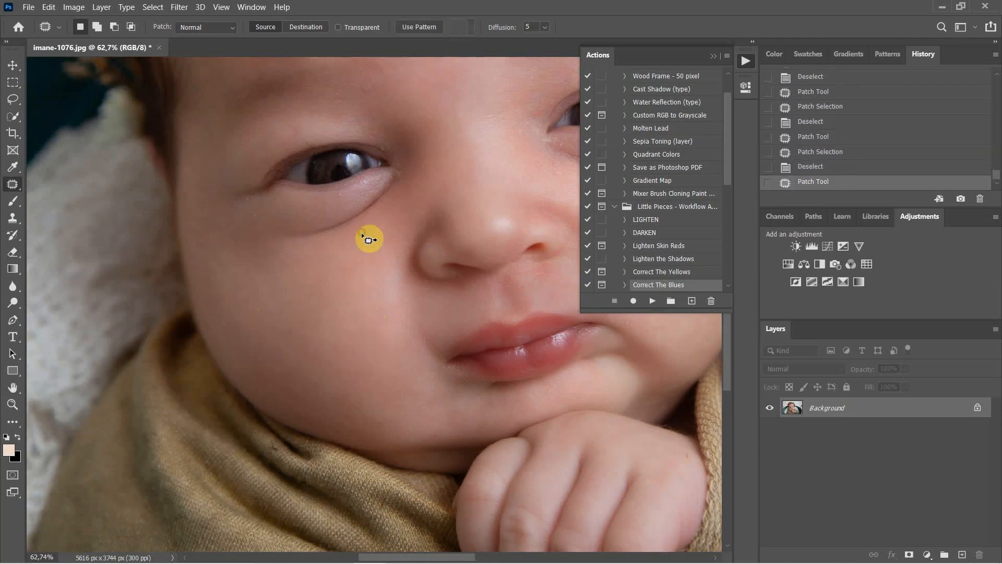
# - Patch the cheek area below the image-left eye with smoother skin from lower on the cheek and deselect
pyautogui.moveTo(342, 267)
pyautogui.mouseDown()
pyautogui.moveTo(352, 311)
pyautogui.moveTo(320, 282)
pyautogui.moveTo(332, 268)
pyautogui.mouseUp()
pyautogui.moveTo(328, 316); pyautogui.dragTo(380, 336)
pyautogui.hotkey('ctrl', 'd')
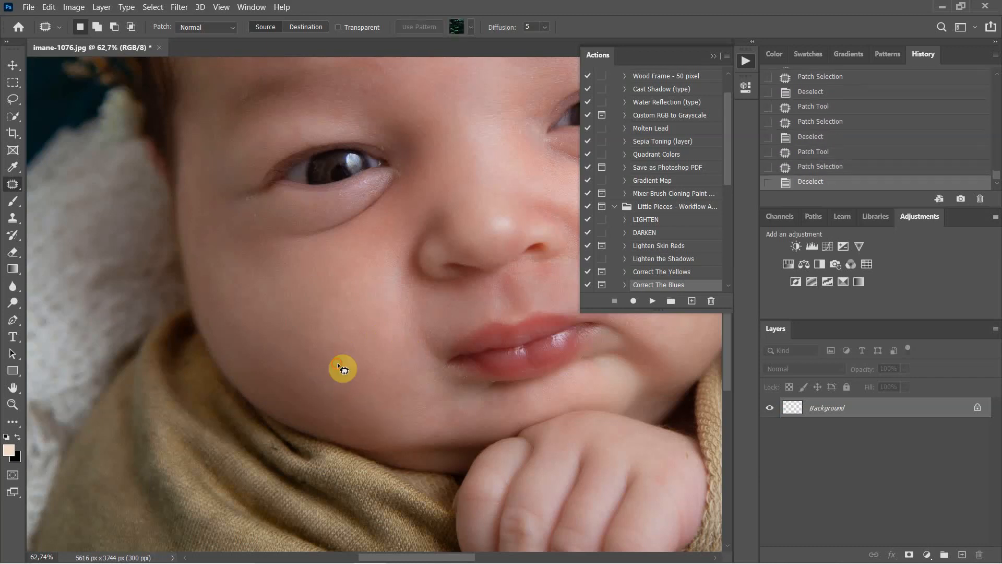
pyautogui.moveTo(339, 365); pyautogui.dragTo(265, 364)
# - Patch the rough and reddish areas on the image-right cheek beside the nose with smoother cheek skin and deselect
pyautogui.moveTo(427, 255); pyautogui.dragTo(429, 253)
pyautogui.moveTo(458, 266); pyautogui.dragTo(479, 288)
pyautogui.moveTo(479, 217)
pyautogui.mouseDown()
pyautogui.moveTo(481, 257)
pyautogui.moveTo(476, 220)
pyautogui.mouseUp()
pyautogui.moveTo(496, 246); pyautogui.dragTo(508, 289)
pyautogui.moveTo(436, 266)
pyautogui.mouseDown()
pyautogui.moveTo(429, 281)
pyautogui.moveTo(436, 266)
pyautogui.mouseUp()
pyautogui.moveTo(443, 294); pyautogui.dragTo(460, 339)
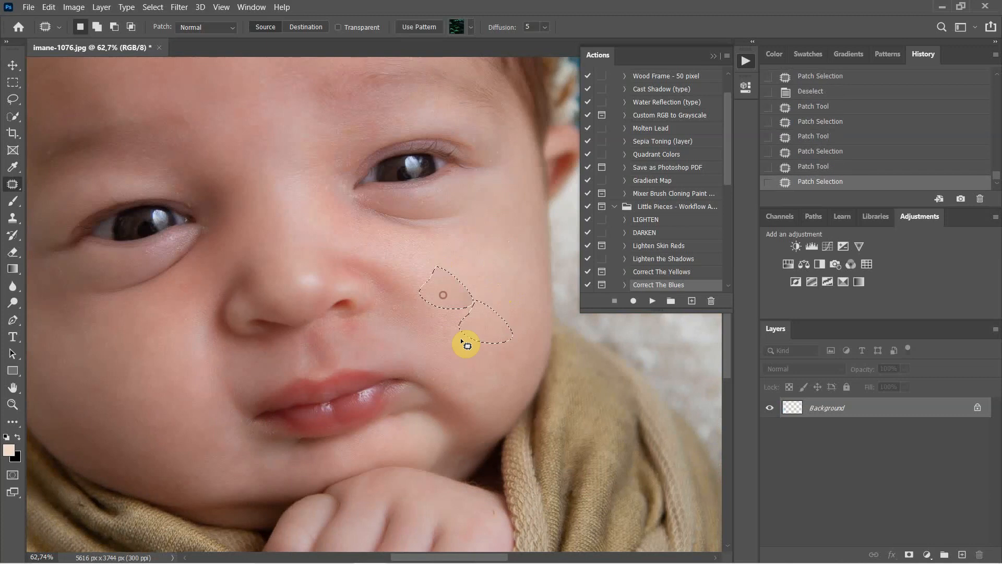
pyautogui.click(443, 352)
pyautogui.moveTo(382, 289); pyautogui.dragTo(404, 316)
pyautogui.click(420, 331)
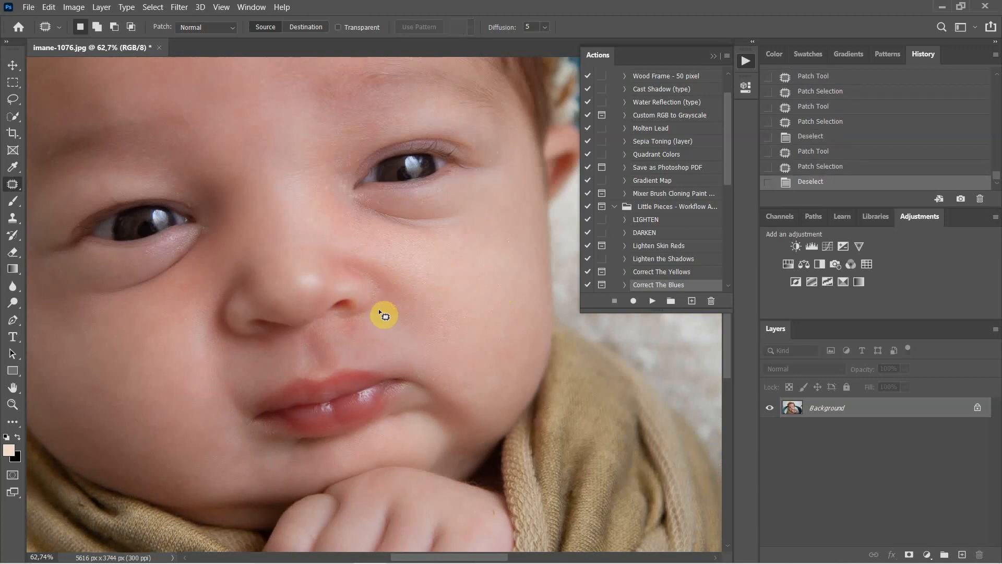
# - Patch the reddish patches between the eyebrows with more even skin from the surrounding brow area
pyautogui.moveTo(433, 238); pyautogui.dragTo(460, 295)
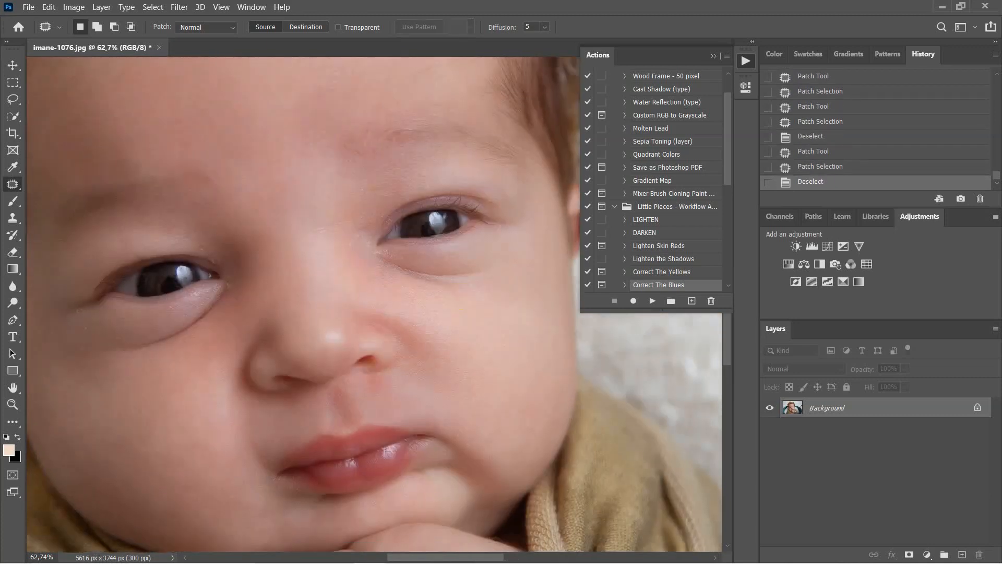
pyautogui.hotkey('ctrl', 'z')
pyautogui.moveTo(416, 251); pyautogui.dragTo(453, 358)
pyautogui.moveTo(367, 283); pyautogui.dragTo(365, 286)
pyautogui.moveTo(377, 296); pyautogui.dragTo(358, 282)
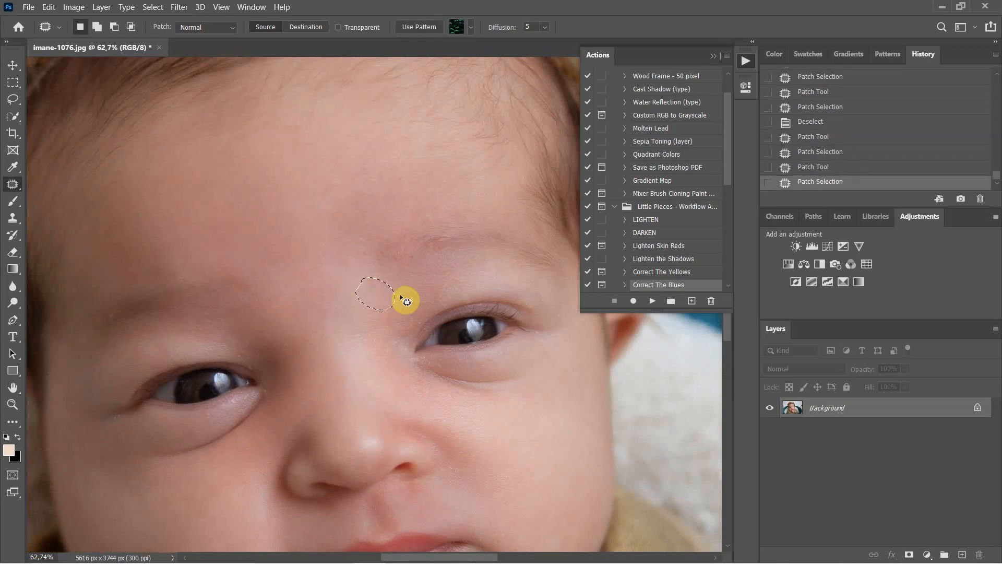
pyautogui.moveTo(413, 297)
pyautogui.mouseDown()
pyautogui.moveTo(374, 294)
pyautogui.moveTo(321, 328)
pyautogui.moveTo(313, 298)
pyautogui.mouseUp()
pyautogui.hotkey('ctrl', 'd')
pyautogui.moveTo(323, 312); pyautogui.dragTo(307, 267)
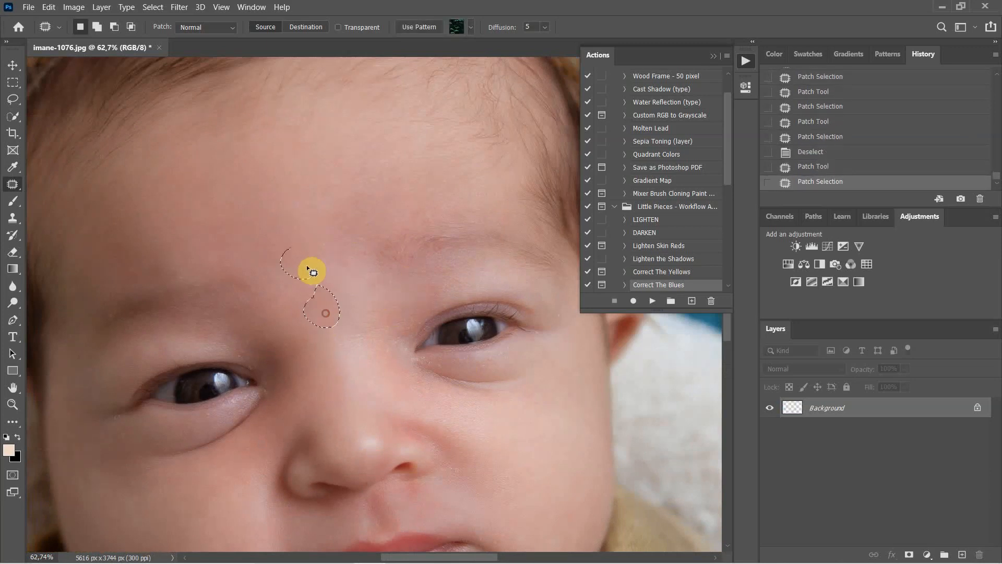
# - Patch the uneven spots in the middle of the forehead with nearby smooth skin and clear the selections
pyautogui.moveTo(342, 144); pyautogui.dragTo(341, 152)
pyautogui.moveTo(365, 163)
pyautogui.mouseDown()
pyautogui.moveTo(371, 215)
pyautogui.moveTo(348, 256)
pyautogui.moveTo(287, 245)
pyautogui.mouseUp()
pyautogui.click(369, 213)
pyautogui.moveTo(307, 195); pyautogui.dragTo(307, 196)
pyautogui.click(308, 196)
pyautogui.moveTo(396, 150)
pyautogui.mouseDown()
pyautogui.moveTo(372, 200)
pyautogui.moveTo(325, 207)
pyautogui.mouseUp()
pyautogui.click(351, 239)
pyautogui.moveTo(383, 325); pyautogui.dragTo(362, 157)
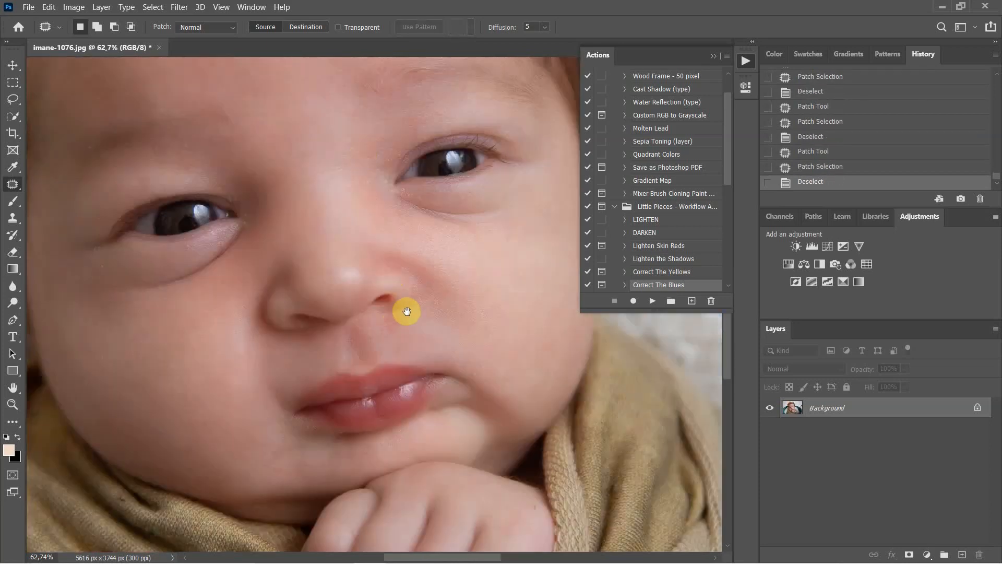
# - Patch the uneven skin above the upper lip and beside the image-left mouth corner with smoother neighbouring skin and deselect
pyautogui.moveTo(415, 306); pyautogui.dragTo(395, 276)
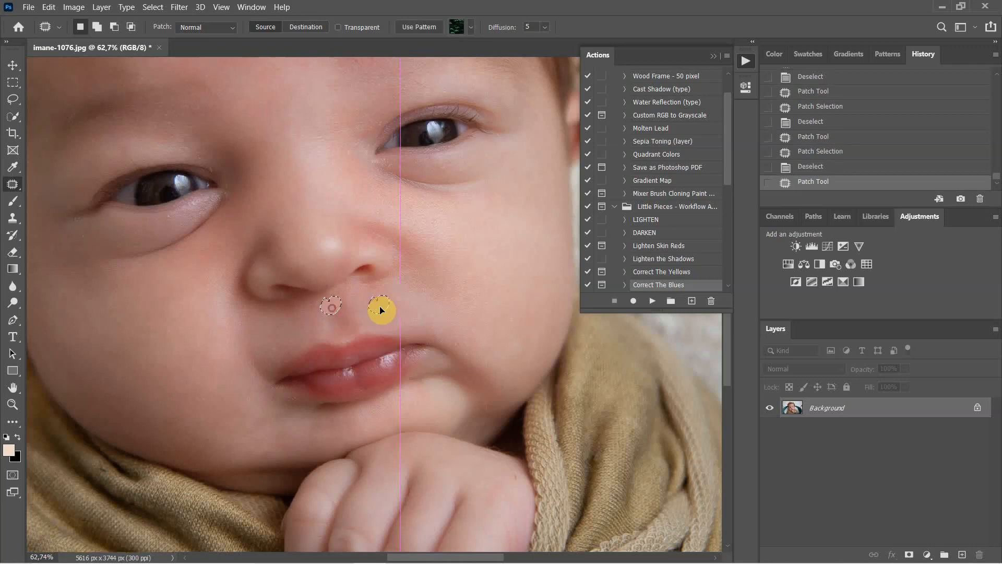
pyautogui.moveTo(358, 298); pyautogui.dragTo(364, 290)
pyautogui.moveTo(381, 299); pyautogui.dragTo(407, 310)
pyautogui.click(316, 331)
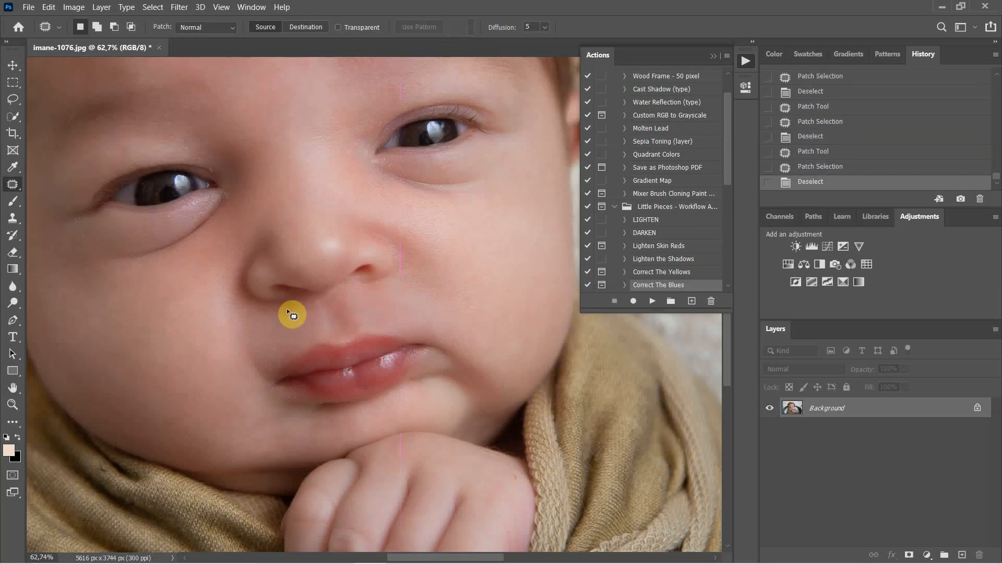
pyautogui.moveTo(288, 312); pyautogui.dragTo(263, 343)
pyautogui.click(264, 350)
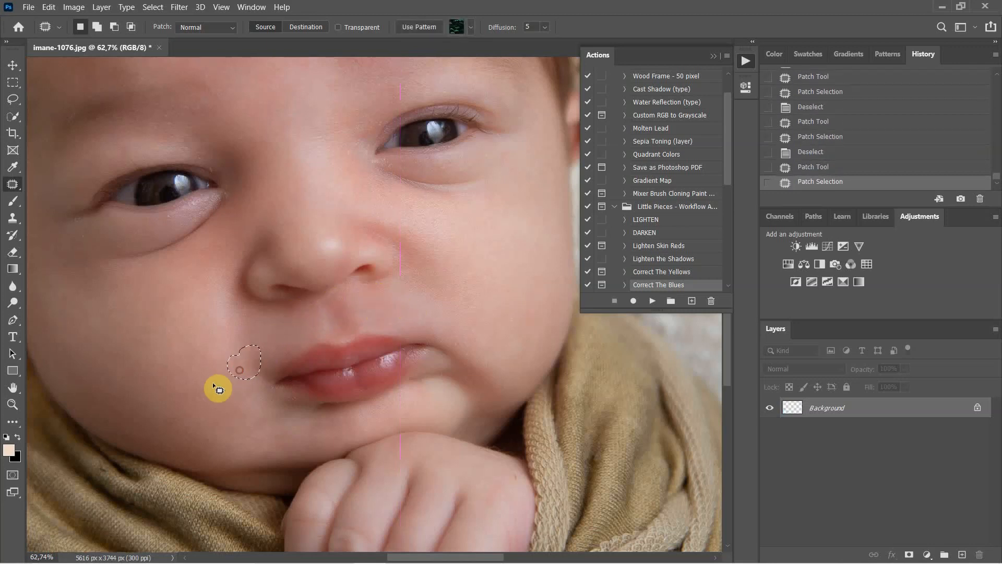
# - Patch the skin just below the outer corner of the image-left eye with smoother skin from beneath it
pyautogui.moveTo(383, 331); pyautogui.dragTo(469, 410)
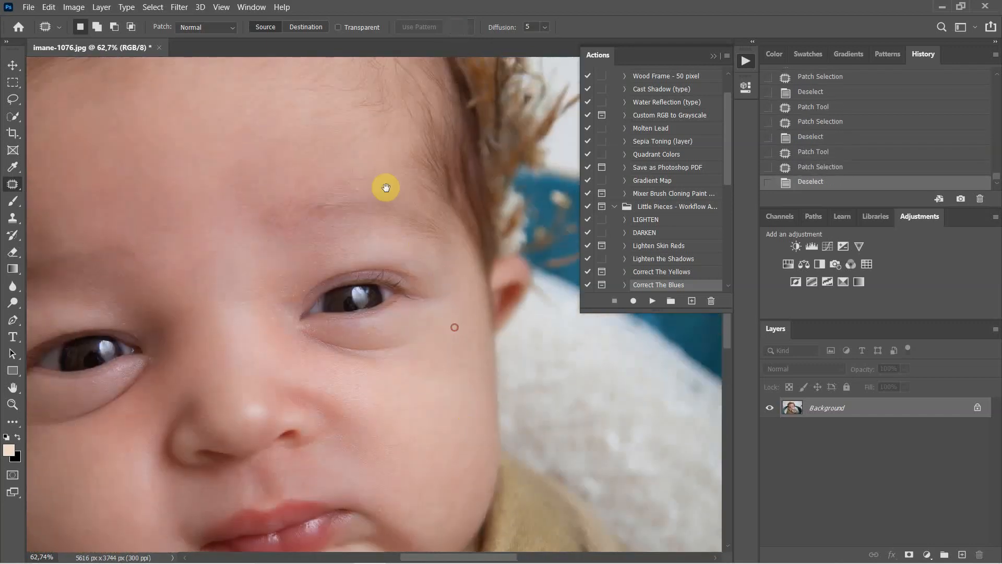
pyautogui.moveTo(385, 190); pyautogui.dragTo(465, 273)
pyautogui.moveTo(281, 267); pyautogui.dragTo(464, 203)
pyautogui.moveTo(455, 250); pyautogui.dragTo(420, 163)
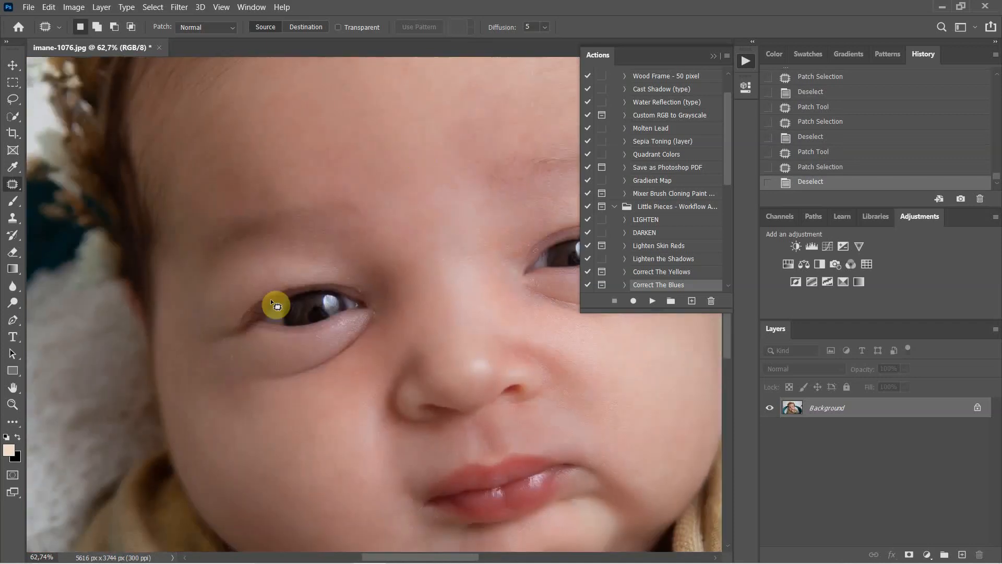
pyautogui.moveTo(226, 338)
pyautogui.mouseDown()
pyautogui.moveTo(246, 374)
pyautogui.moveTo(230, 372)
pyautogui.mouseUp()
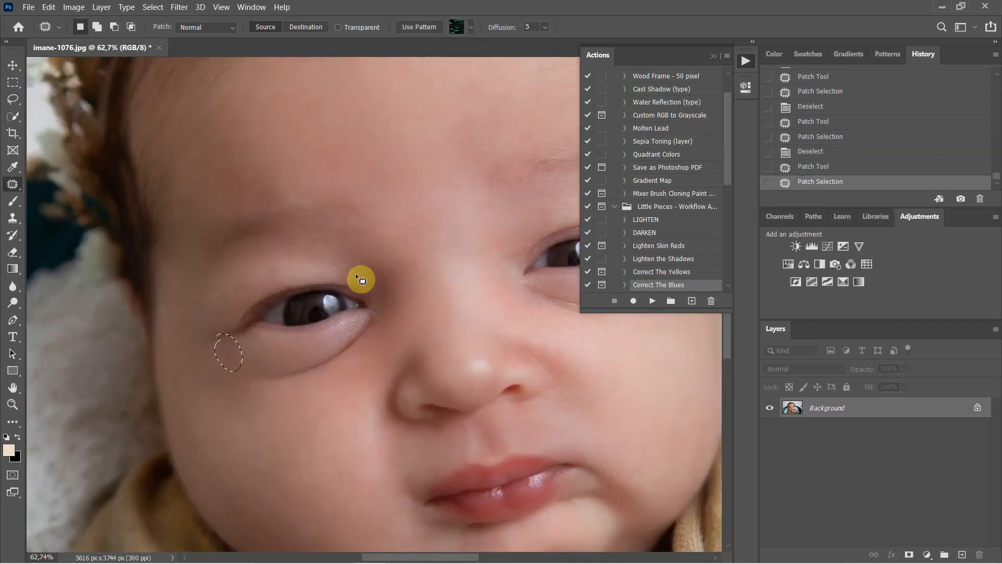
# - Patch the uneven skin around the inner corner, upper lid and outer corner of the image-left eye with nearby smooth skin and deselect
pyautogui.moveTo(355, 283); pyautogui.dragTo(357, 286)
pyautogui.moveTo(360, 287)
pyautogui.mouseDown()
pyautogui.moveTo(373, 287)
pyautogui.moveTo(388, 335)
pyautogui.mouseUp()
pyautogui.click(387, 295)
pyautogui.click(403, 321)
pyautogui.moveTo(346, 269)
pyautogui.mouseDown()
pyautogui.moveTo(358, 280)
pyautogui.moveTo(367, 253)
pyautogui.mouseUp()
pyautogui.click(388, 261)
pyautogui.moveTo(212, 343)
pyautogui.mouseDown()
pyautogui.moveTo(235, 347)
pyautogui.moveTo(215, 381)
pyautogui.mouseUp()
pyautogui.click(297, 268)
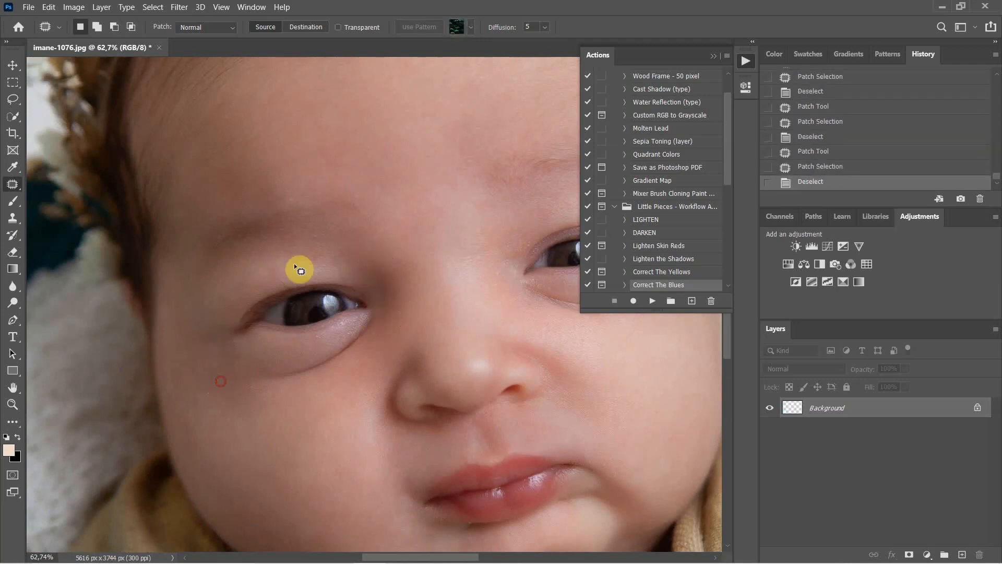
# - Patch the uneven skin above the inner end of the image-left eyebrow with adjacent forehead skin and deselect
pyautogui.moveTo(360, 172)
pyautogui.mouseDown()
pyautogui.moveTo(383, 210)
pyautogui.moveTo(349, 194)
pyautogui.mouseUp()
pyautogui.moveTo(360, 199); pyautogui.dragTo(376, 182)
pyautogui.click(386, 195)
# - Patch the uneven patches on the nose bridge and beside the inner corner of the image-right eye with nearby skin and deselect
pyautogui.moveTo(465, 227); pyautogui.dragTo(330, 185)
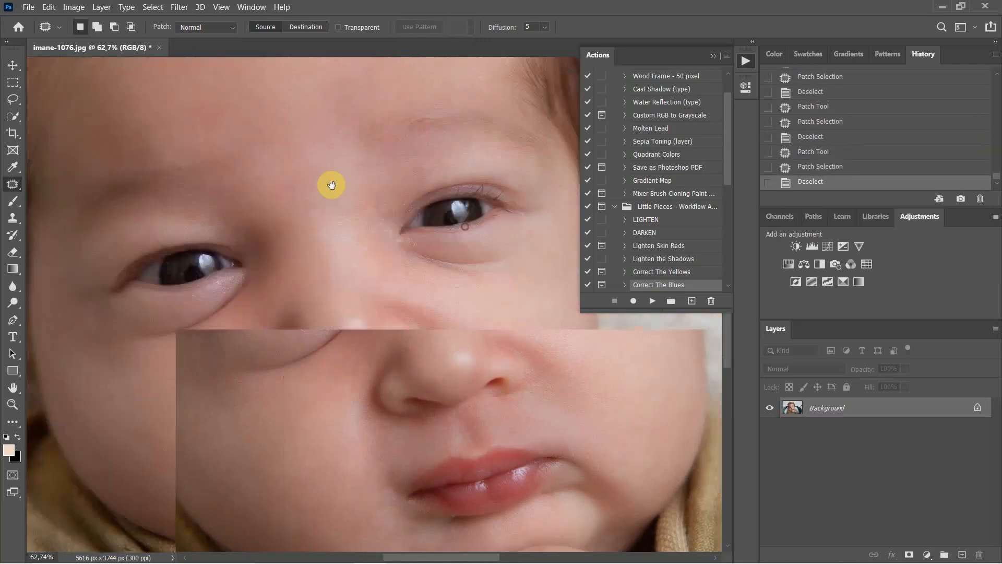
pyautogui.moveTo(364, 226)
pyautogui.mouseDown()
pyautogui.moveTo(353, 246)
pyautogui.moveTo(329, 223)
pyautogui.mouseUp()
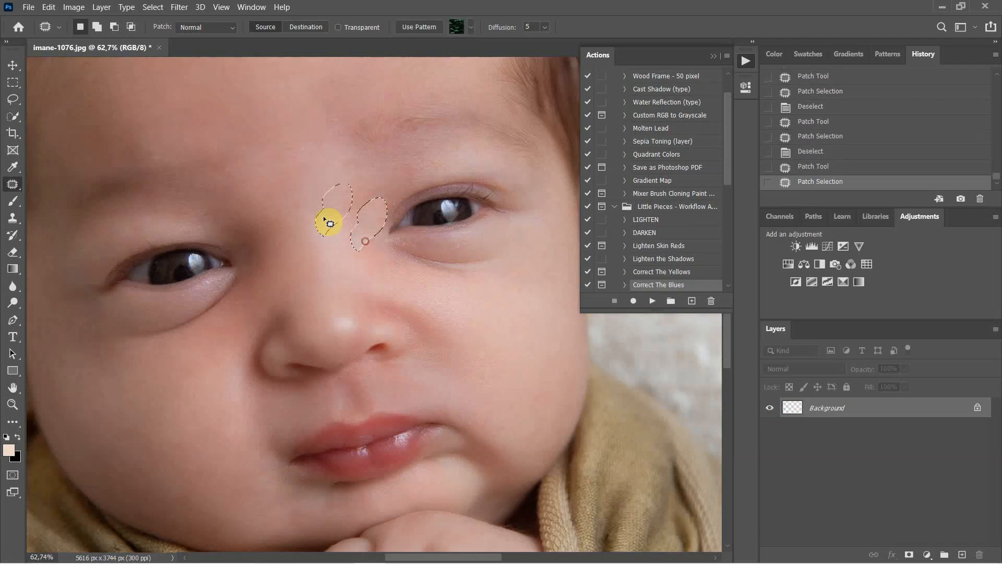
pyautogui.click(357, 194)
pyautogui.moveTo(353, 188)
pyautogui.mouseDown()
pyautogui.moveTo(358, 217)
pyautogui.moveTo(391, 190)
pyautogui.mouseUp()
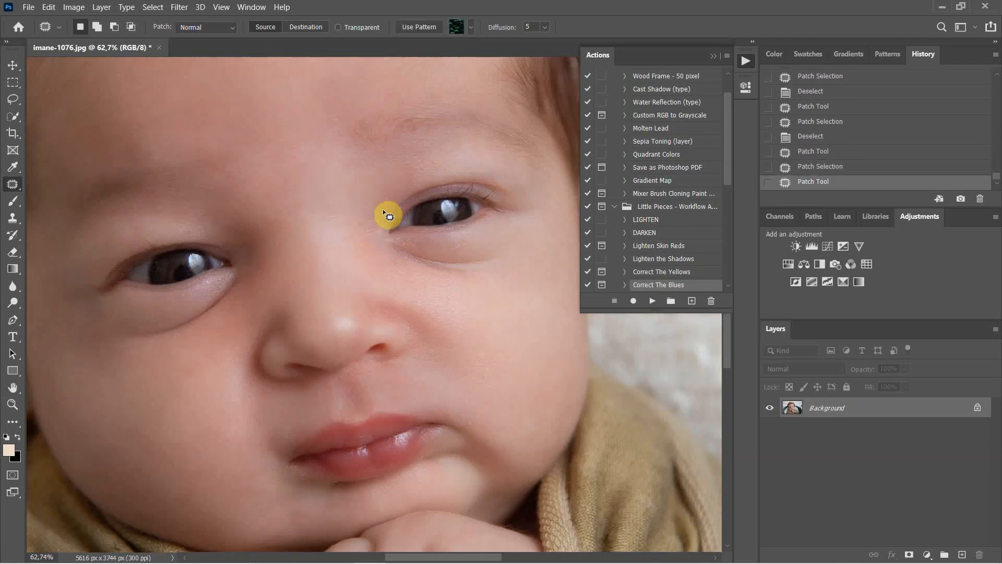
pyautogui.click(345, 239)
pyautogui.moveTo(366, 250)
pyautogui.mouseDown()
pyautogui.moveTo(355, 233)
pyautogui.moveTo(320, 249)
pyautogui.mouseUp()
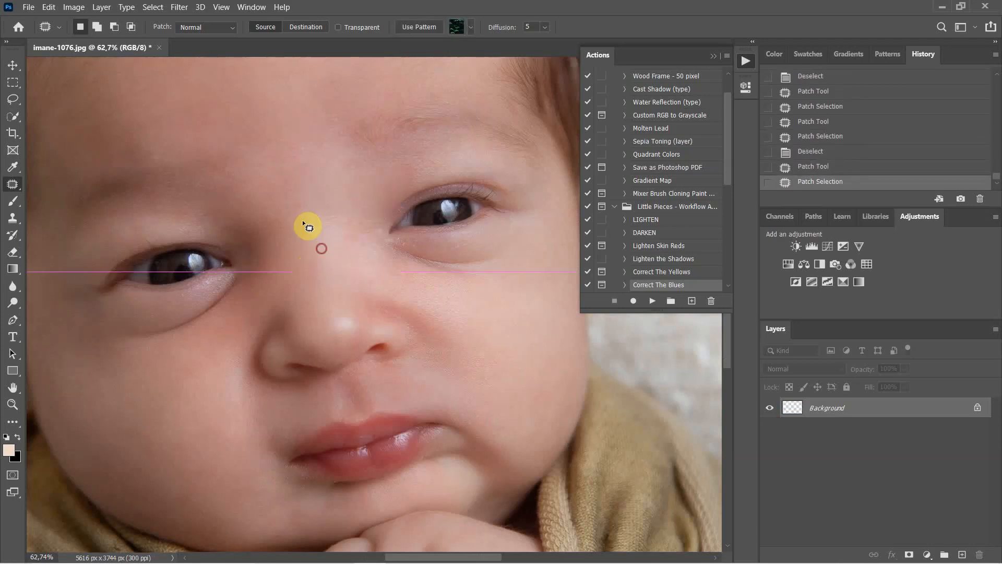
pyautogui.click(305, 225)
# - Outline the stray feathery tuft on the headband edge with the Patch Tool and clear the selection
pyautogui.scroll(-6, 314, 271)
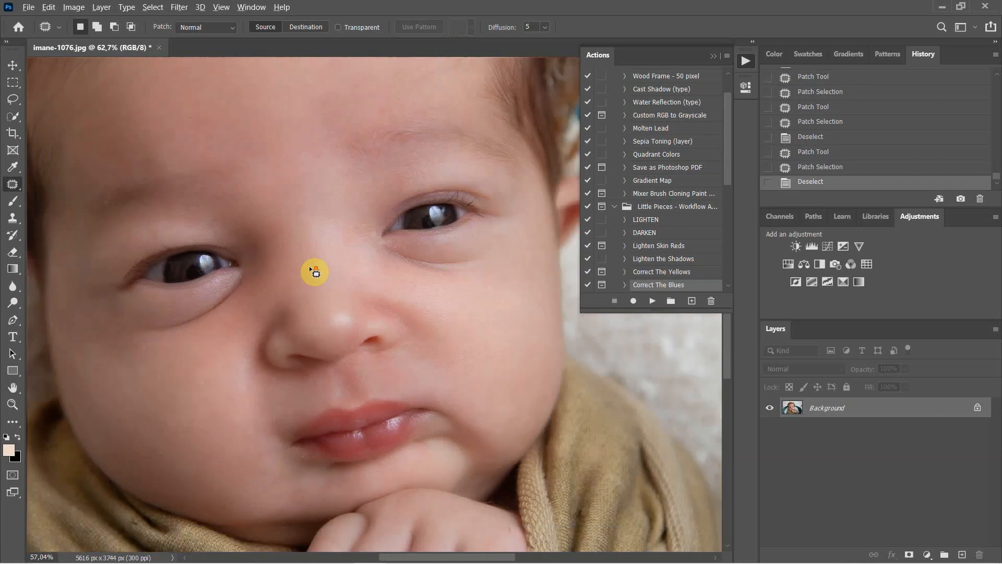
pyautogui.scroll(-4, 315, 270)
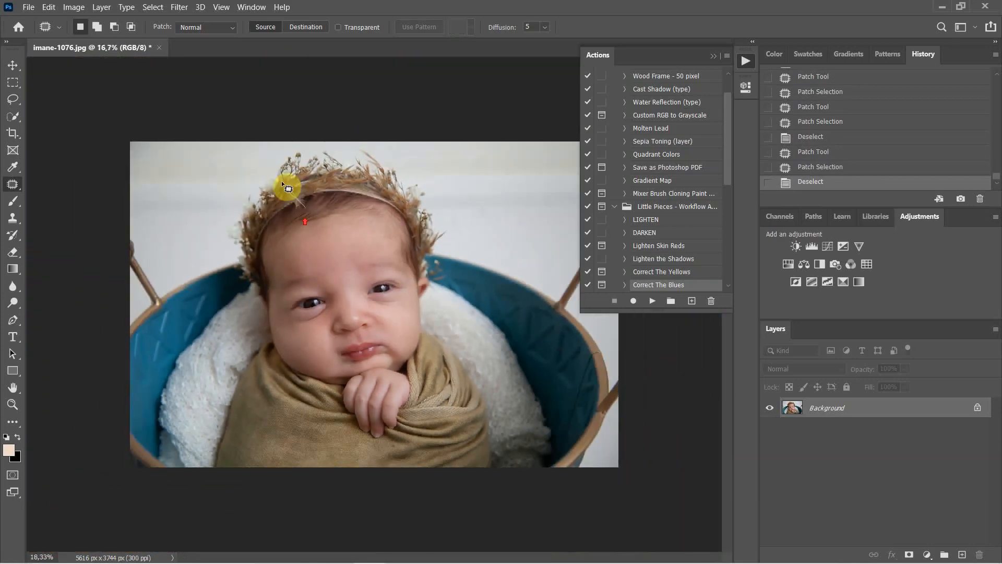
pyautogui.scroll(5, 292, 168)
pyautogui.scroll(7, 288, 163)
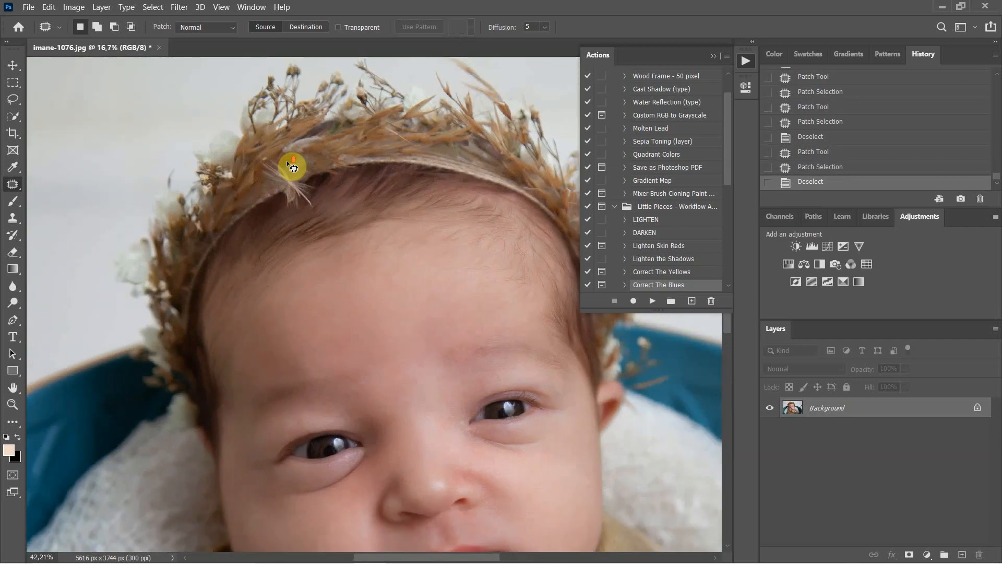
pyautogui.scroll(2, 295, 166)
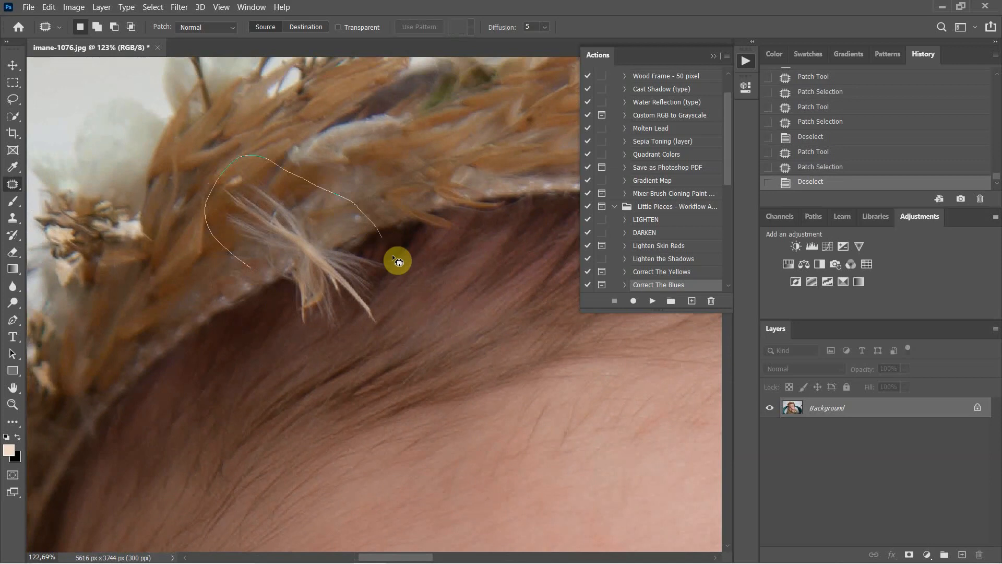
pyautogui.moveTo(286, 308); pyautogui.dragTo(288, 307)
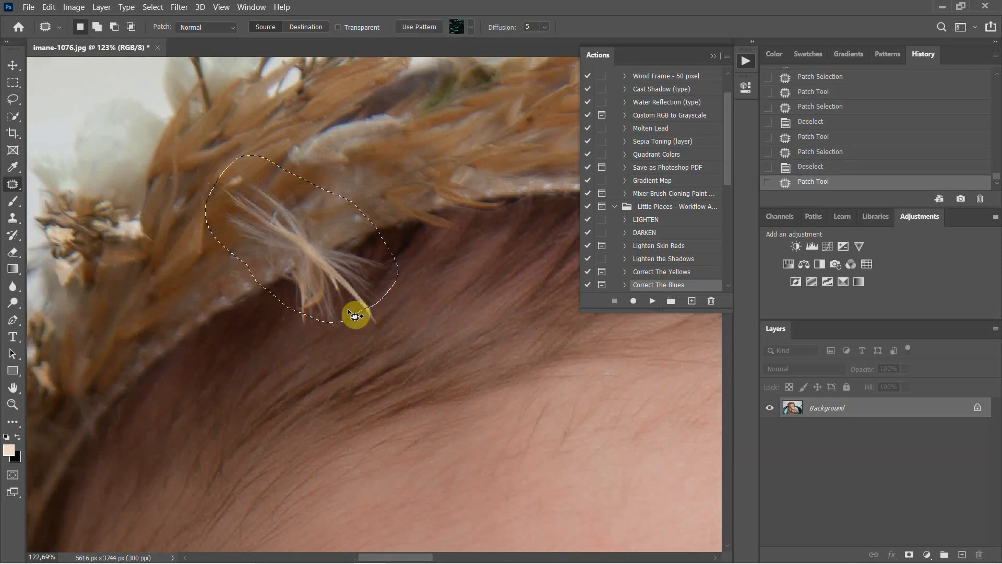
pyautogui.click(371, 348)
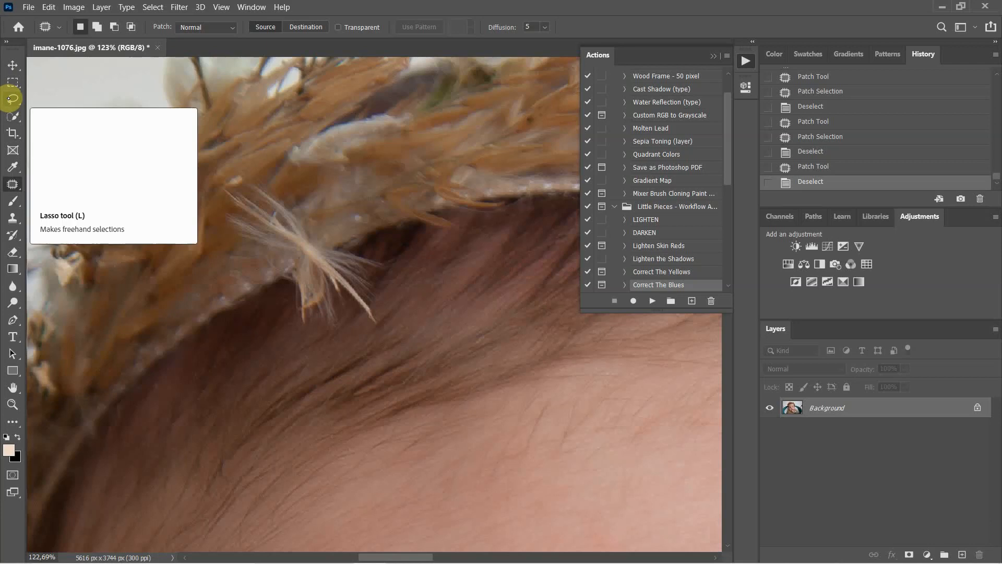
# - Lasso a clean stretch of headband and hair beside the tuft with a 20 px feather, copy it to a new layer and move it over the tuft
pyautogui.click(11, 99)
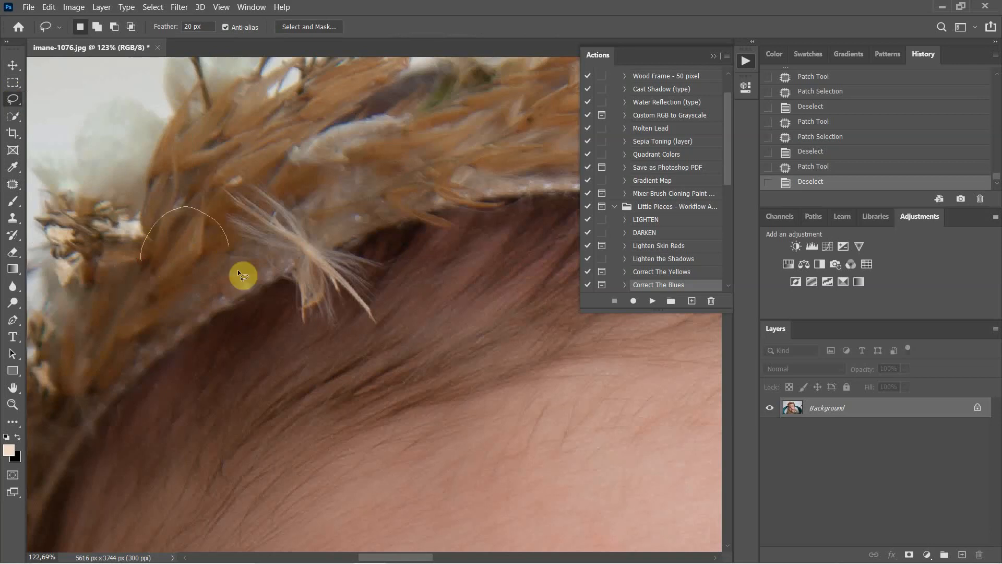
pyautogui.moveTo(126, 267); pyautogui.dragTo(134, 245)
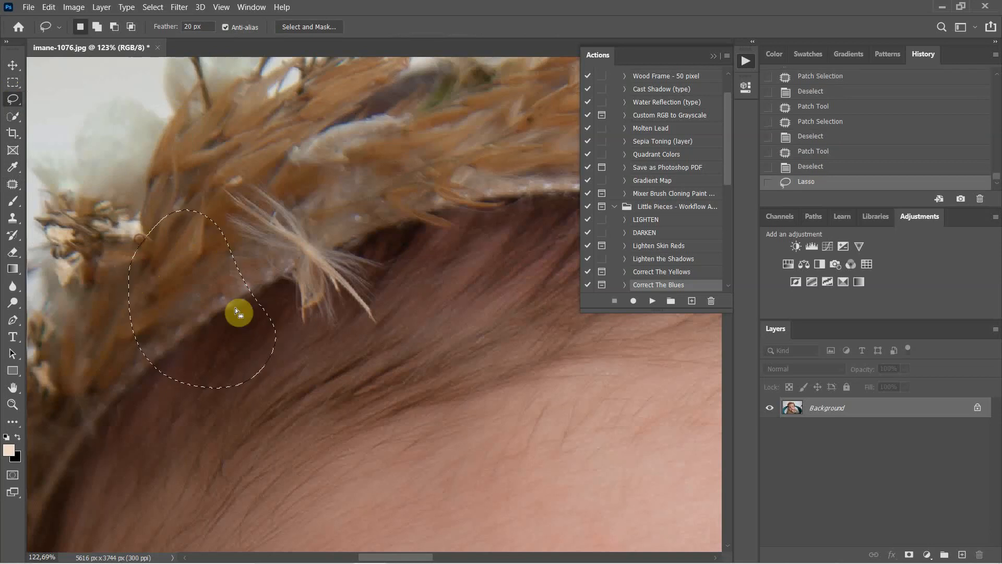
pyautogui.rightClick(179, 318)
pyautogui.click(188, 404)
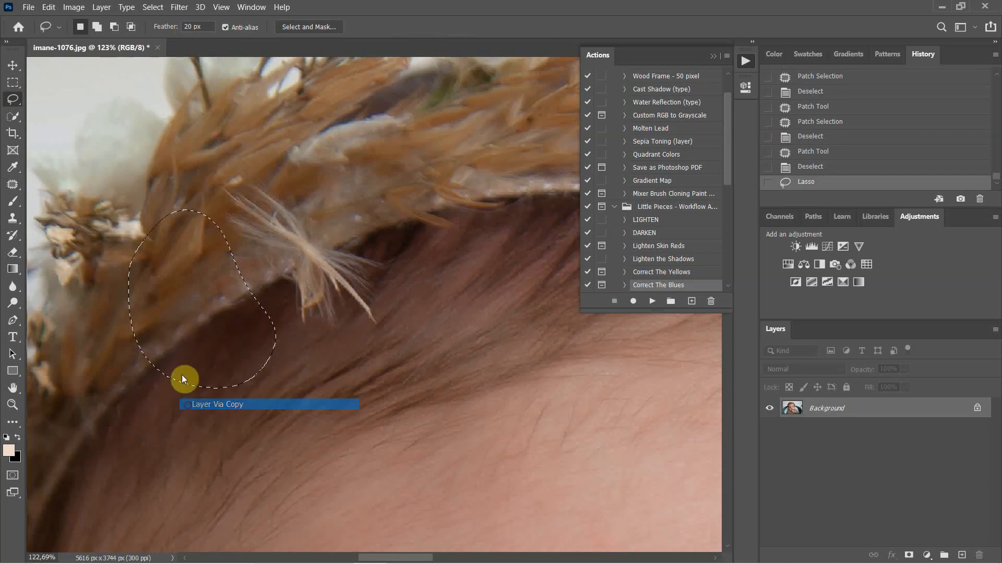
pyautogui.click(13, 65)
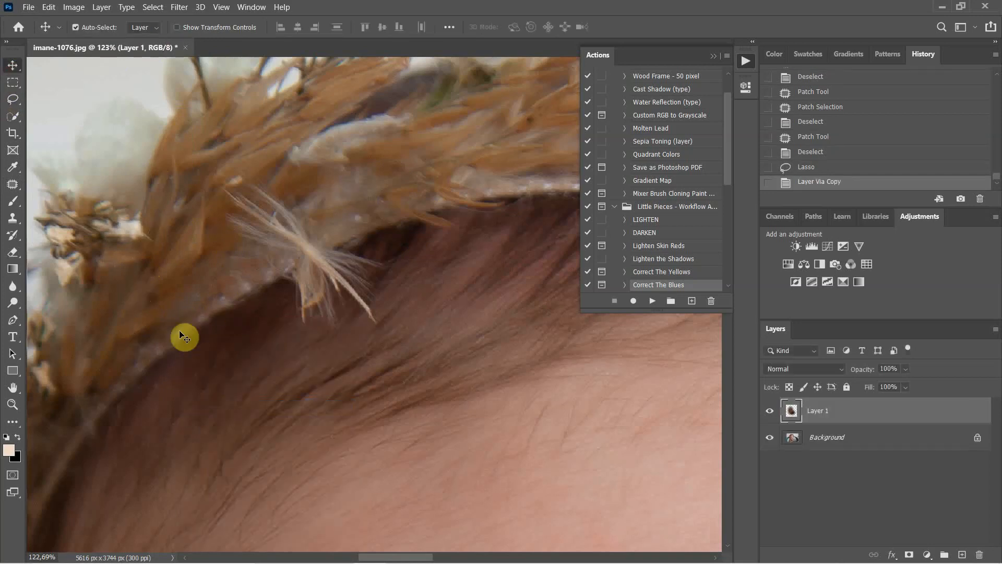
pyautogui.moveTo(200, 332); pyautogui.dragTo(312, 264)
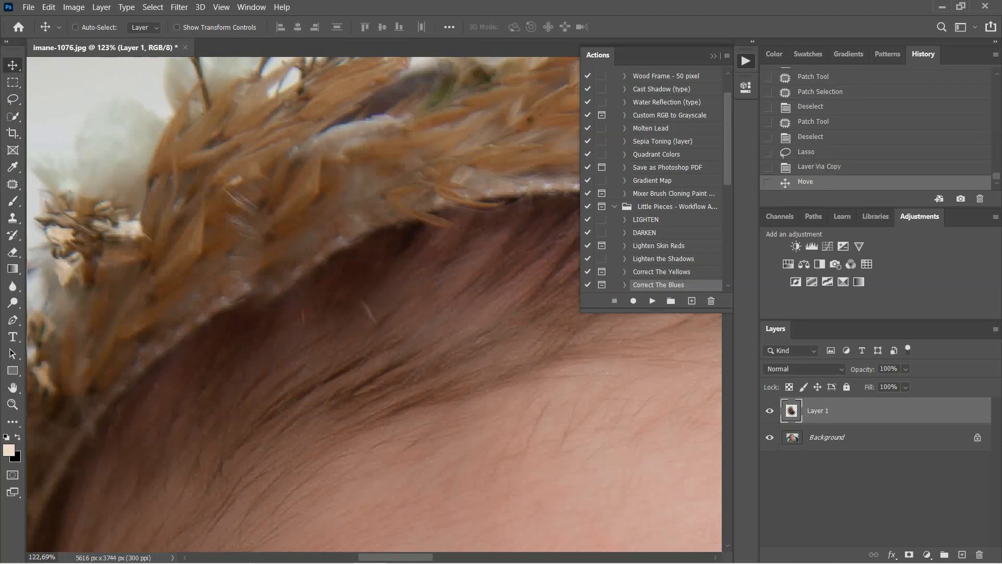
# - Rotate the copied headband piece about 13.3° clockwise and apply the transform
pyautogui.hotkey('ctrl', 't')
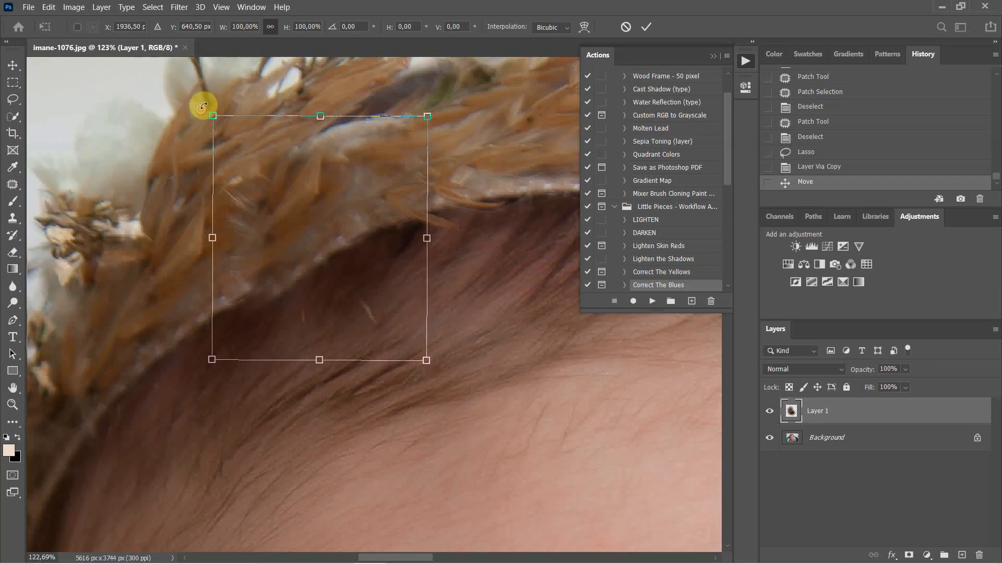
pyautogui.moveTo(204, 103); pyautogui.dragTo(236, 87)
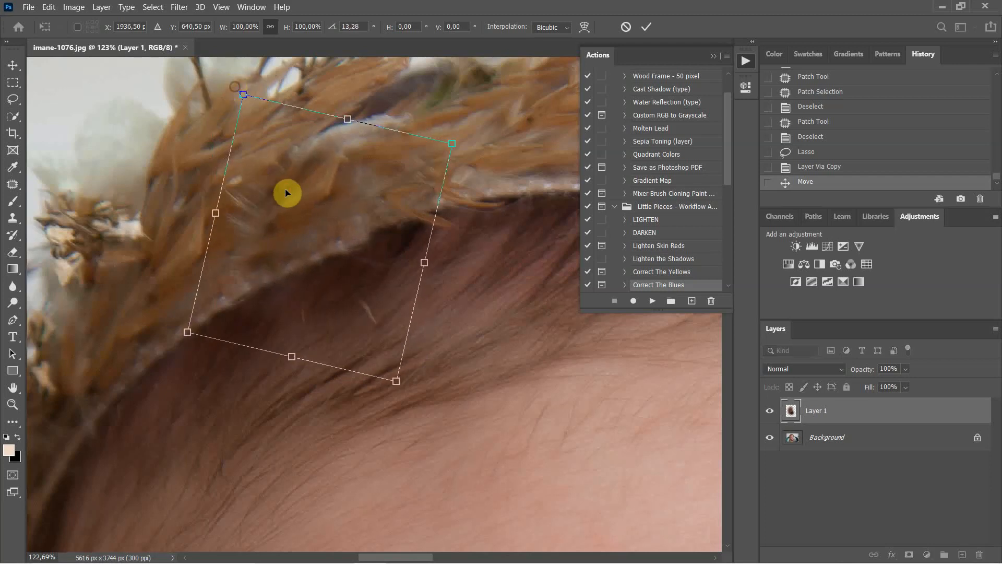
pyautogui.doubleClick(287, 190)
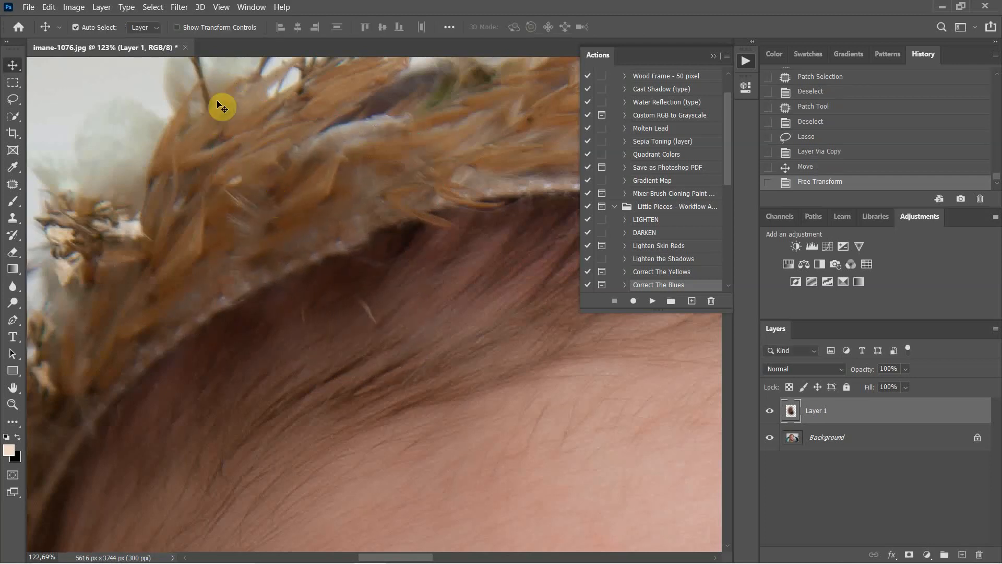
# - Rotate the copied piece by -3.34°, shift it slightly to line up with the headband, and merge the visible layers
pyautogui.press('ctrl')
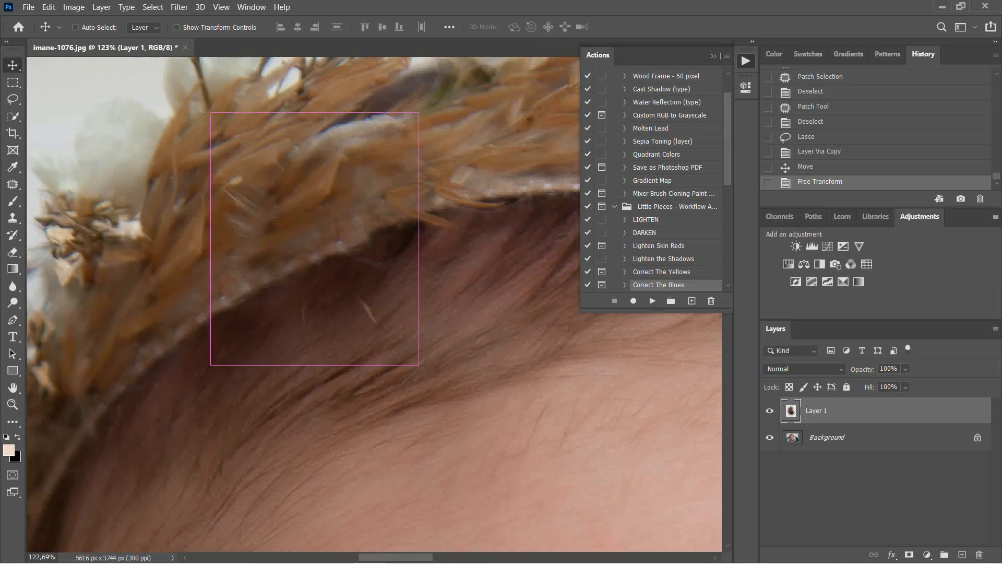
pyautogui.hotkey('ctrl', 't')
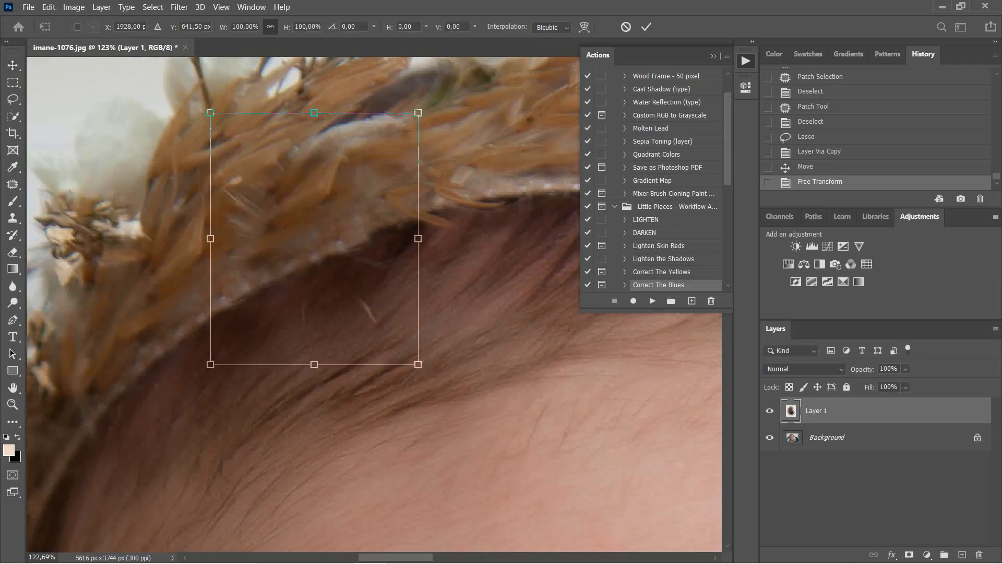
pyautogui.moveTo(199, 103); pyautogui.dragTo(192, 105)
pyautogui.moveTo(303, 231); pyautogui.dragTo(287, 230)
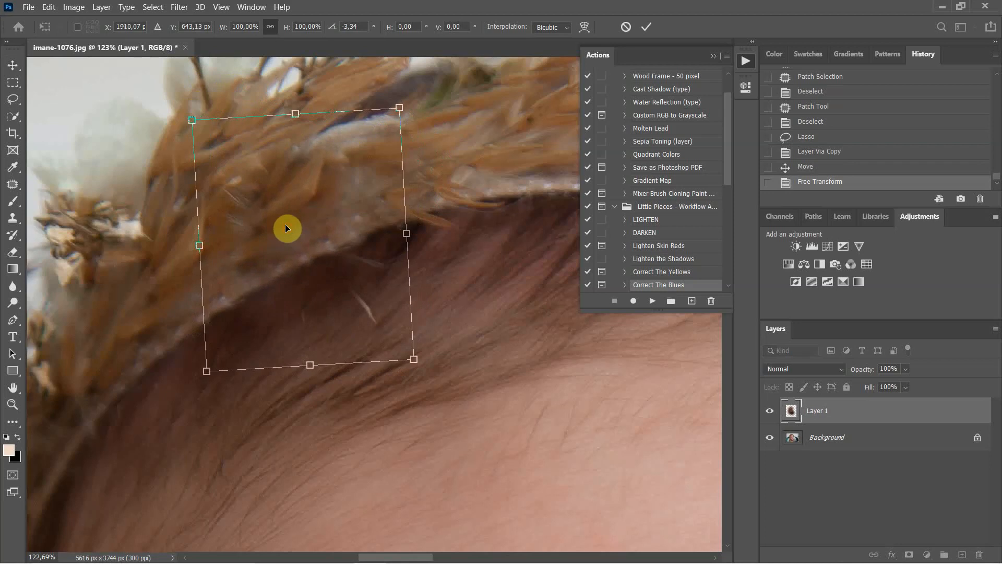
pyautogui.click(647, 27)
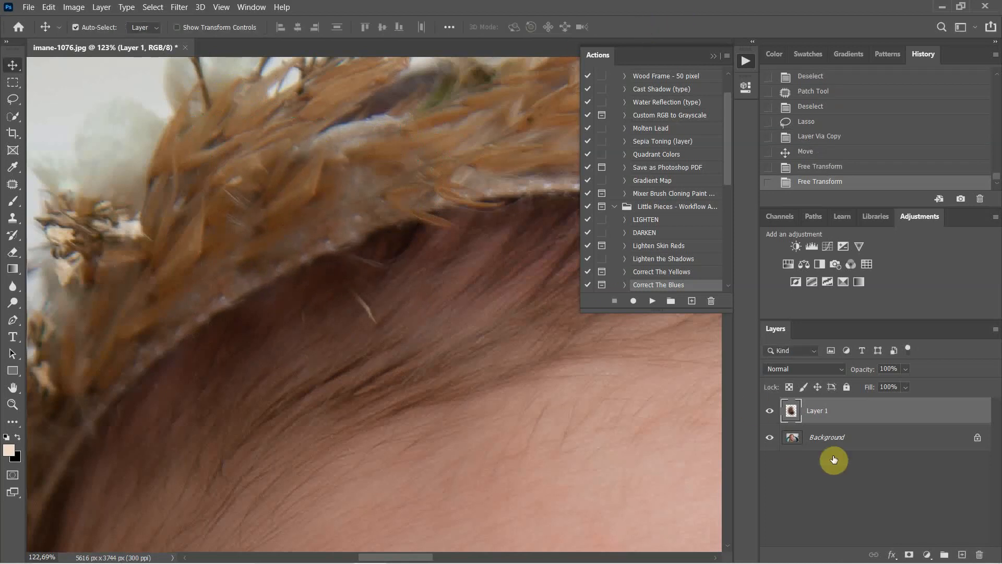
pyautogui.rightClick(854, 433)
pyautogui.click(873, 387)
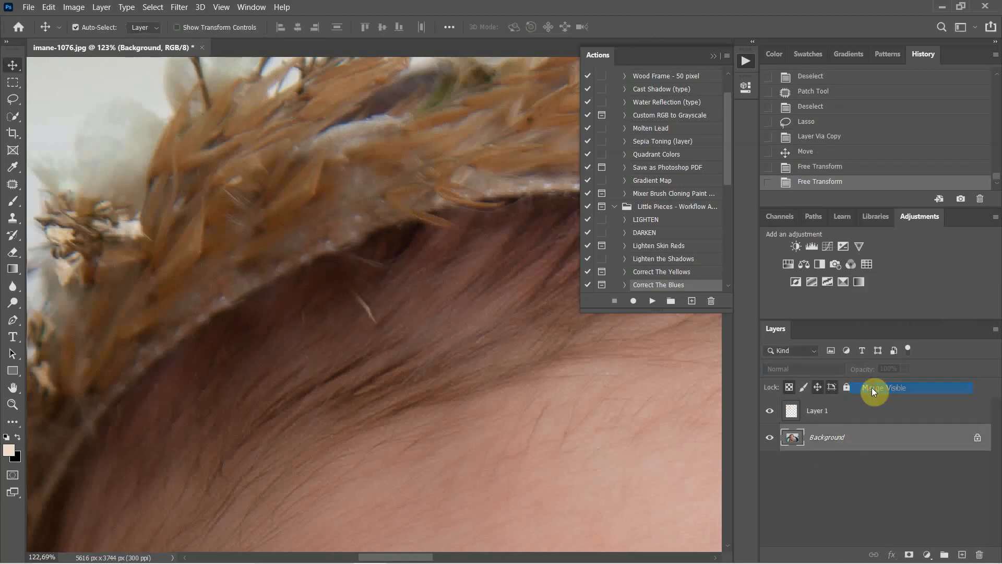
# - Patch the leftover tuft strands in the hair and on the headband with matching nearby texture, deselecting after each patch
pyautogui.click(12, 184)
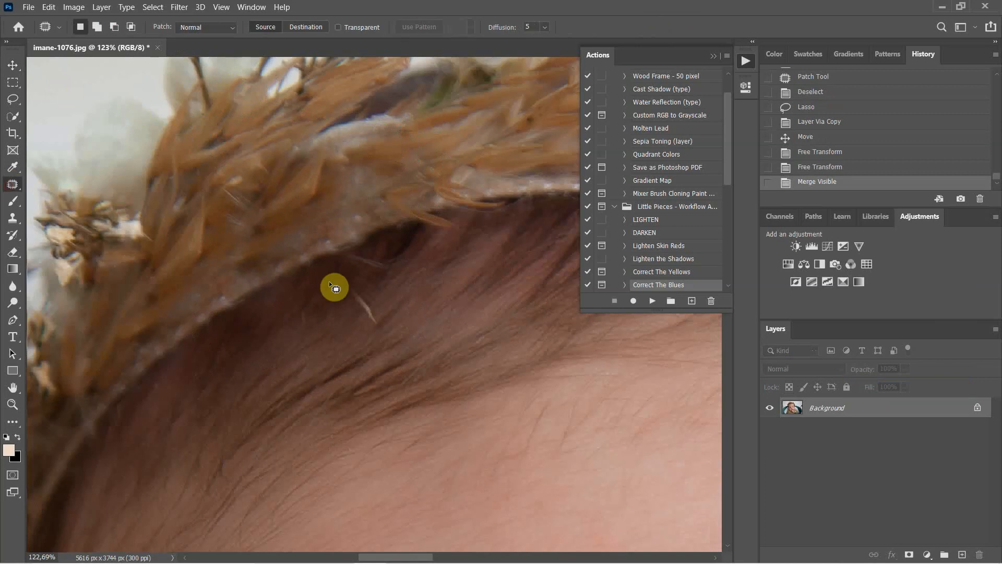
pyautogui.moveTo(311, 297); pyautogui.dragTo(331, 282)
pyautogui.moveTo(344, 309); pyautogui.dragTo(284, 355)
pyautogui.hotkey('ctrl', 'd')
pyautogui.moveTo(357, 250)
pyautogui.mouseDown()
pyautogui.moveTo(378, 245)
pyautogui.moveTo(351, 259)
pyautogui.mouseUp()
pyautogui.moveTo(377, 272); pyautogui.dragTo(354, 318)
pyautogui.hotkey('ctrl', 'd')
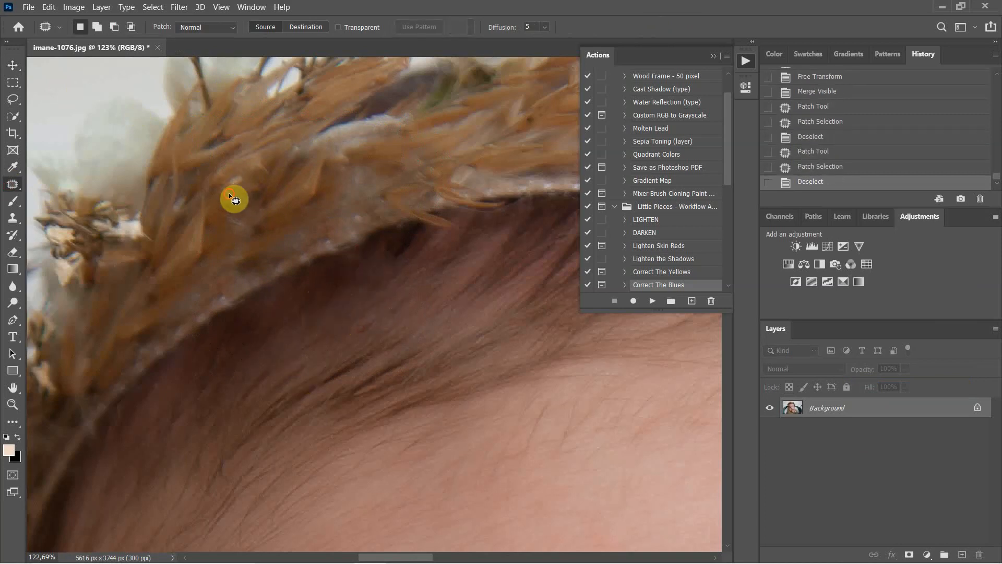
pyautogui.moveTo(231, 194)
pyautogui.mouseDown()
pyautogui.moveTo(240, 225)
pyautogui.moveTo(188, 257)
pyautogui.mouseUp()
pyautogui.hotkey('ctrl', 'd')
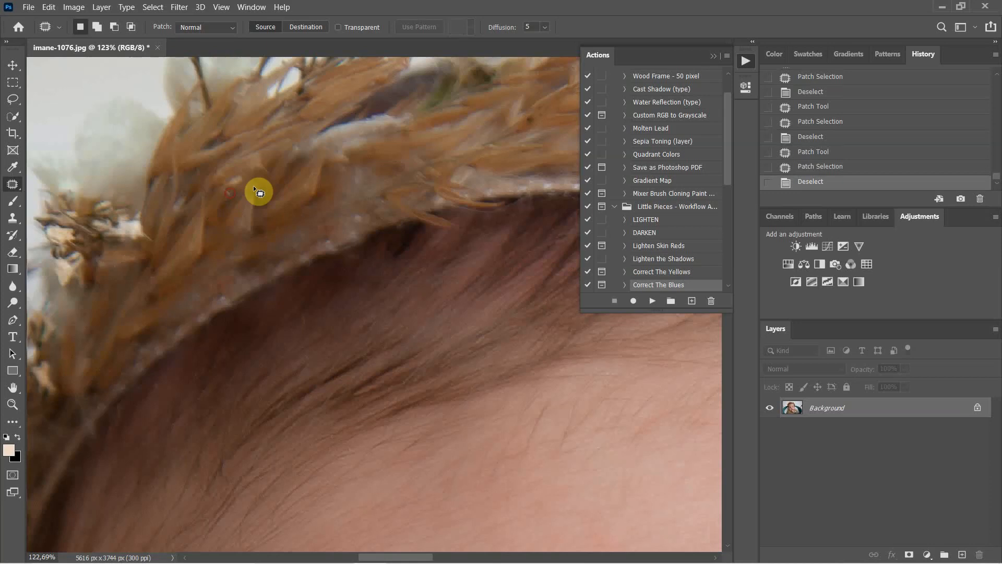
# - Try to patch the light marks on the headband with neighbouring straw texture, and undo the patch
pyautogui.moveTo(252, 186)
pyautogui.mouseDown()
pyautogui.moveTo(265, 206)
pyautogui.moveTo(300, 193)
pyautogui.mouseUp()
pyautogui.hotkey('ctrl', 'd')
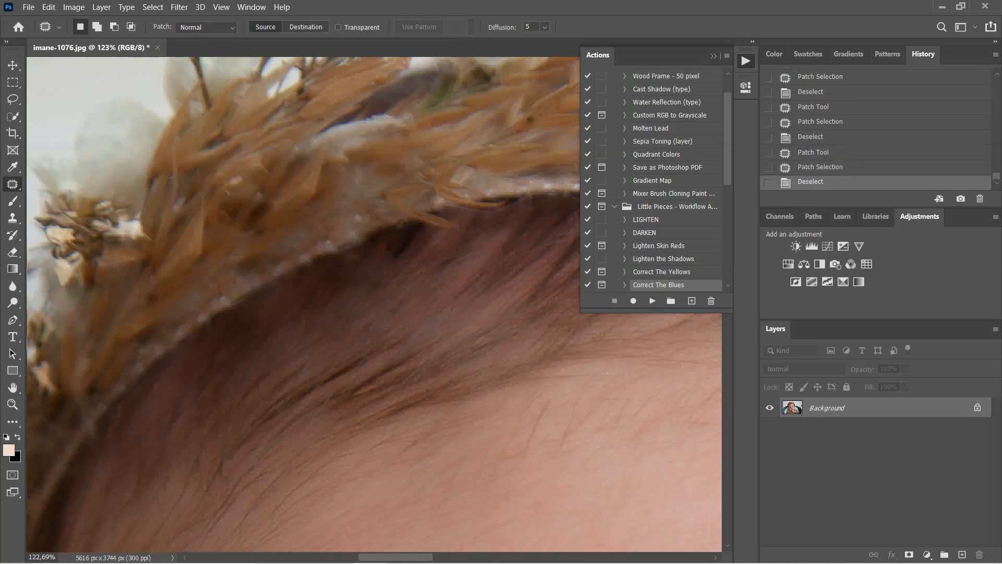
pyautogui.hotkey('ctrl', 'z')
pyautogui.hotkey('ctrl', 'z')
pyautogui.hotkey('ctrl', 'z')
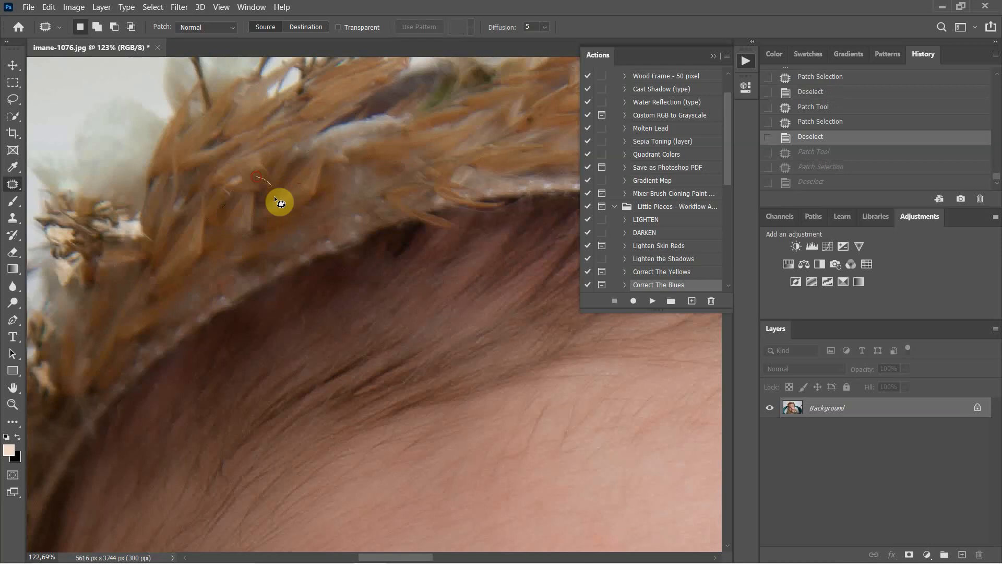
# - Try to patch the light straw strands above the headband's inner edge with texture from higher up, and undo the patch
pyautogui.moveTo(223, 195); pyautogui.dragTo(255, 155)
pyautogui.hotkey('ctrl', 'd')
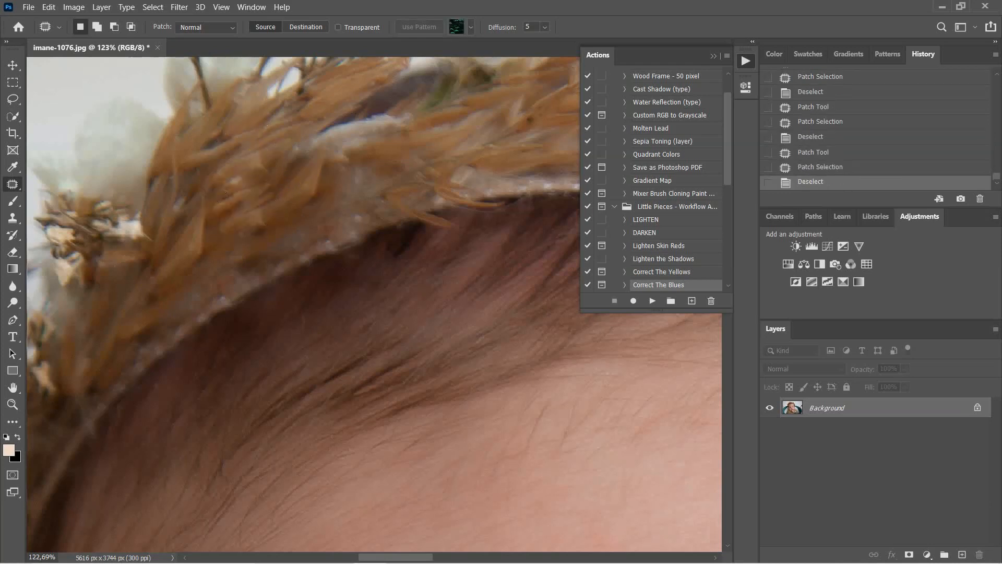
pyautogui.hotkey('ctrl', 'z')
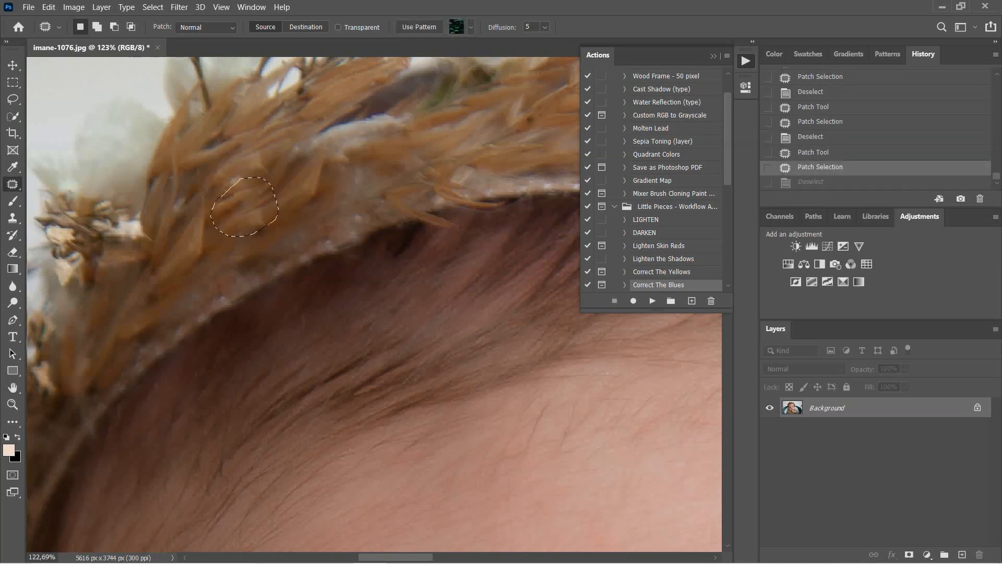
pyautogui.hotkey('ctrl', 'z')
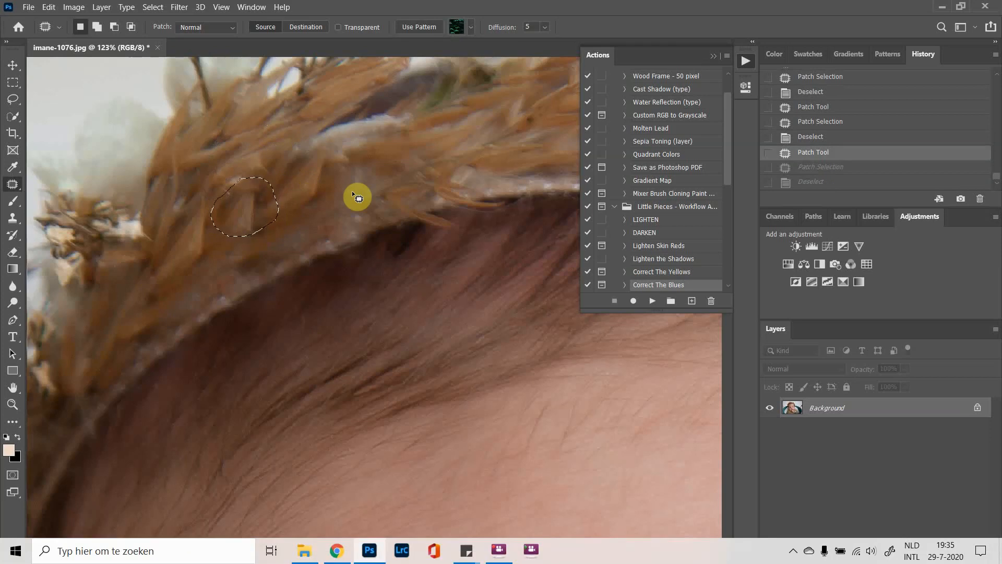
pyautogui.click(352, 190)
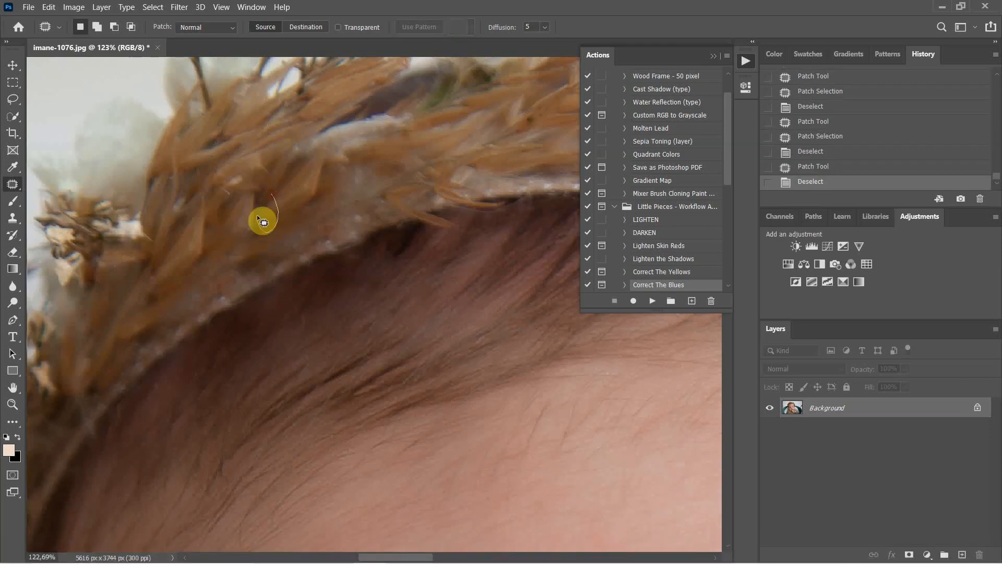
# - Patch the light mark on the headband with straw texture from beside it, and deselect
pyautogui.moveTo(257, 215)
pyautogui.mouseDown()
pyautogui.moveTo(282, 220)
pyautogui.moveTo(156, 219)
pyautogui.mouseUp()
pyautogui.click(157, 219)
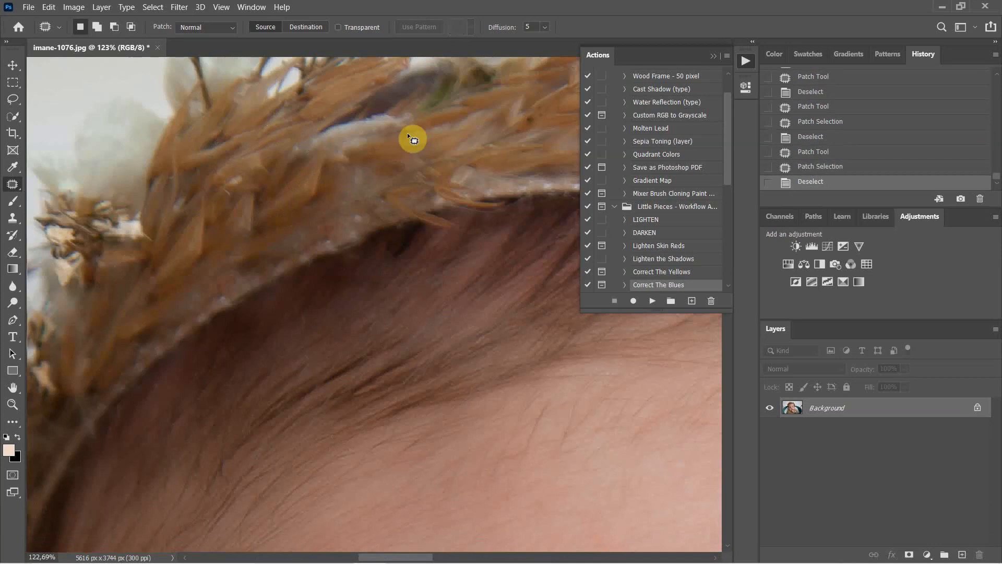
# - Examine the repaired headband area up close and within the whole portrait
pyautogui.scroll(-6, 360, 170)
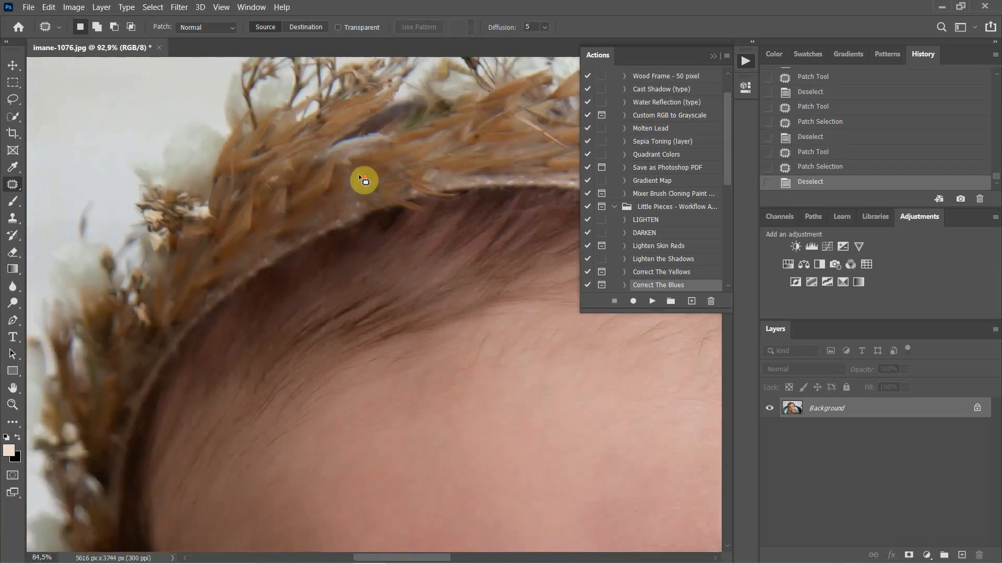
pyautogui.scroll(-5, 366, 183)
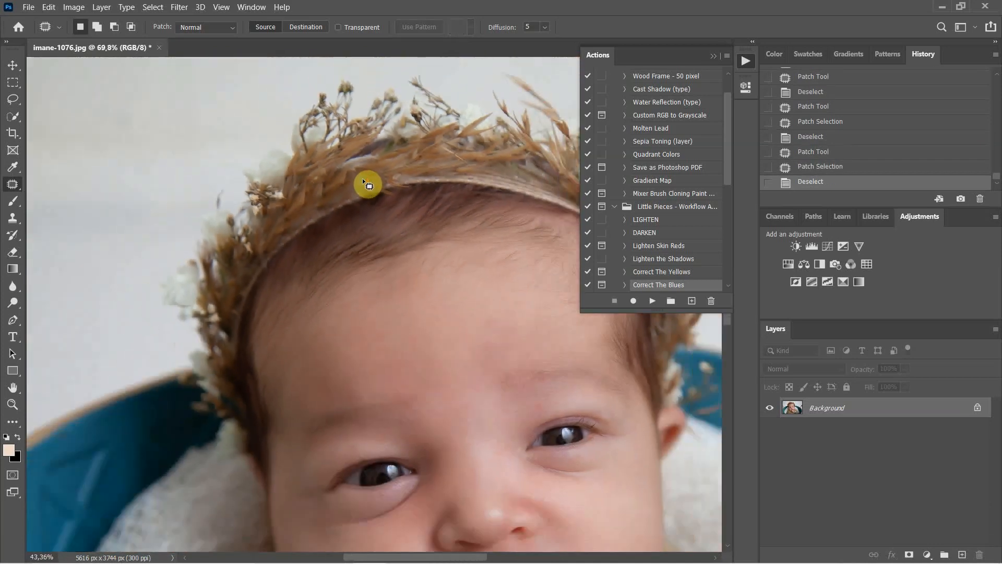
pyautogui.scroll(-2, 364, 182)
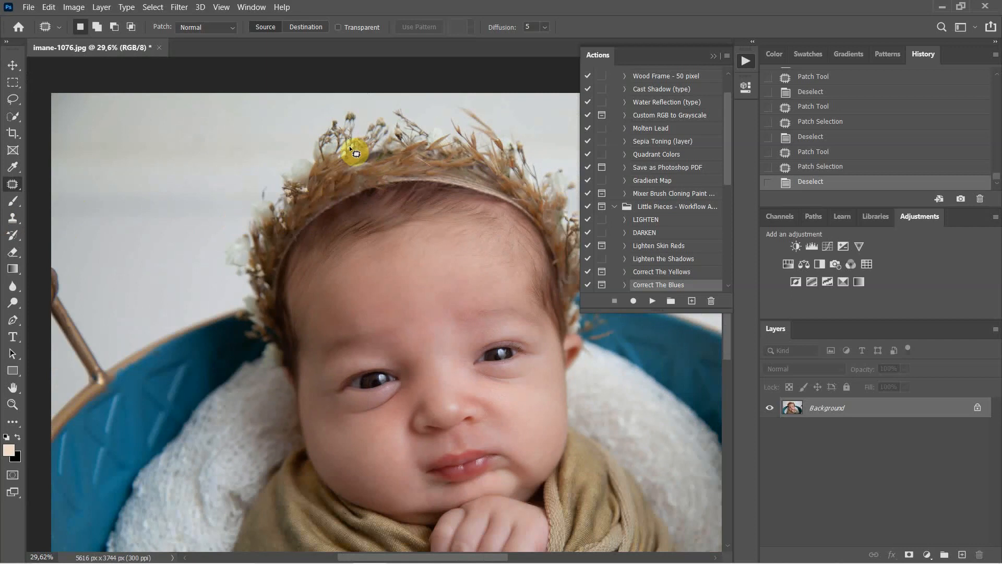
pyautogui.scroll(3, 273, 208)
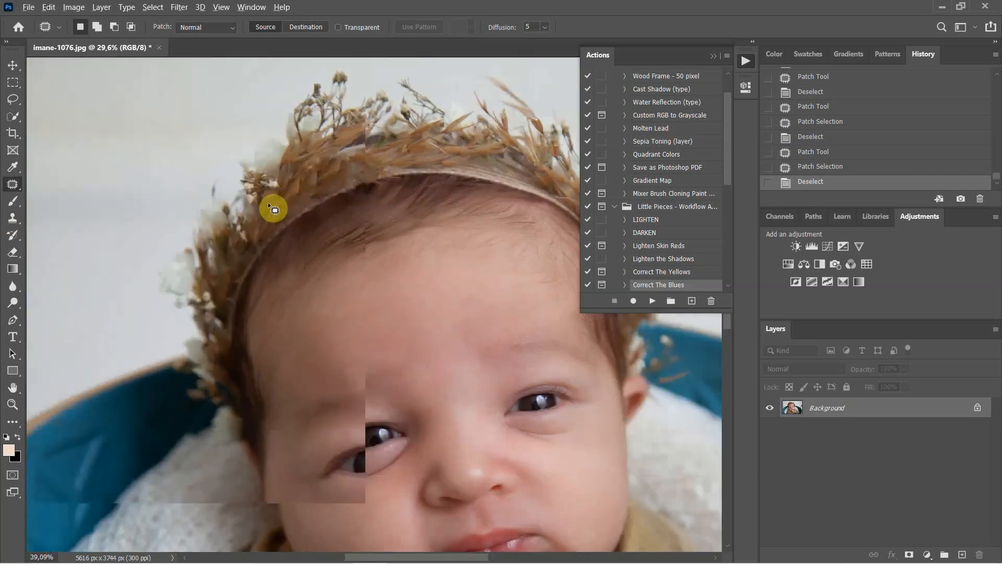
pyautogui.scroll(-3, 285, 211)
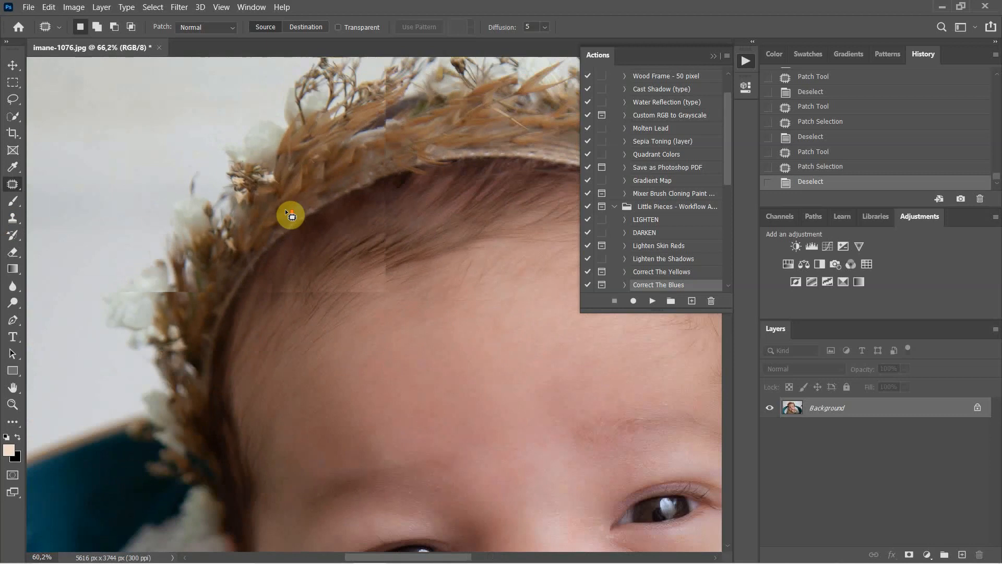
pyautogui.scroll(-4, 285, 211)
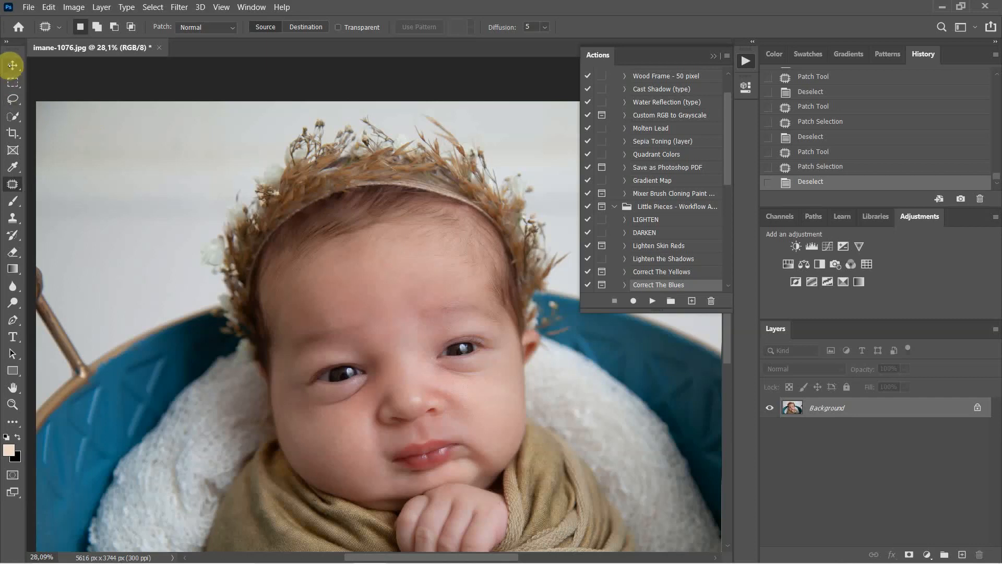
pyautogui.click(13, 63)
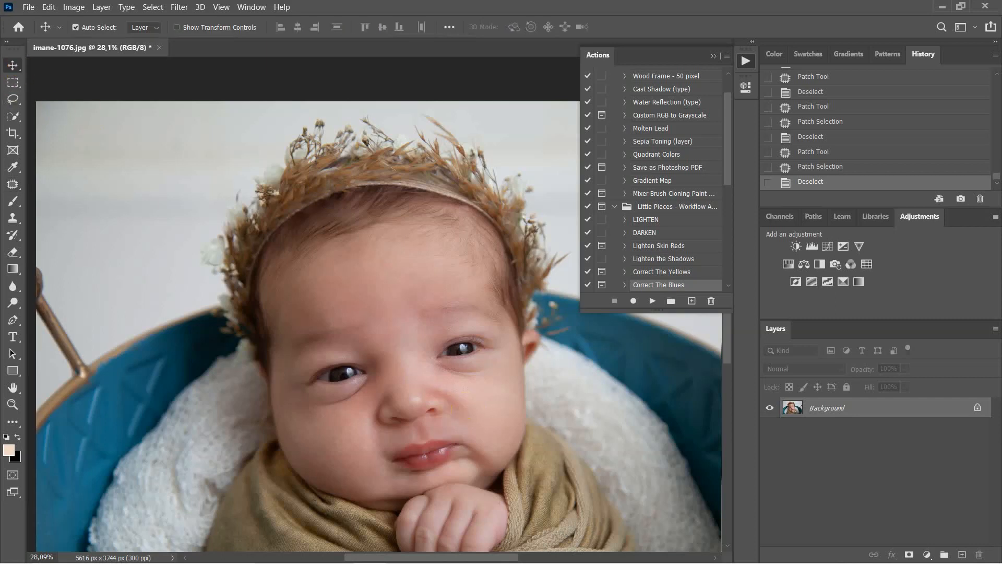
pyautogui.scroll(-5, 274, 305)
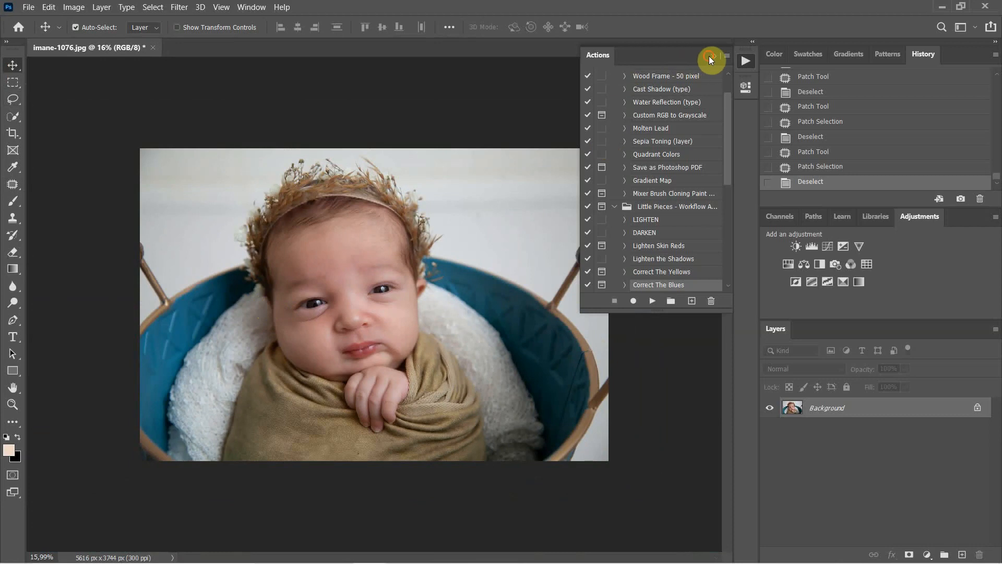
# - Look through the remaining actions in the Little Pieces workflow set, and hide the actions list
pyautogui.click(716, 53)
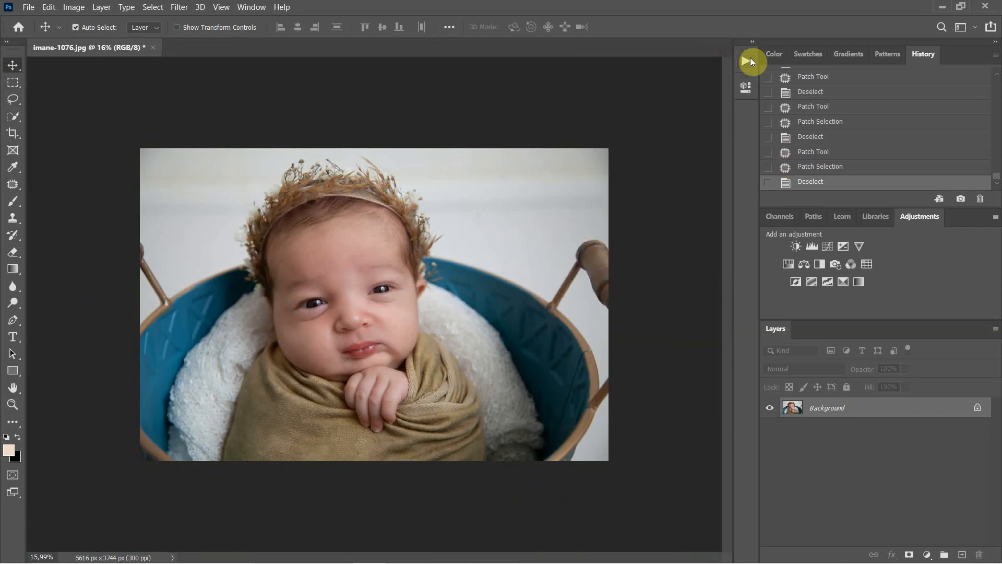
pyautogui.click(747, 61)
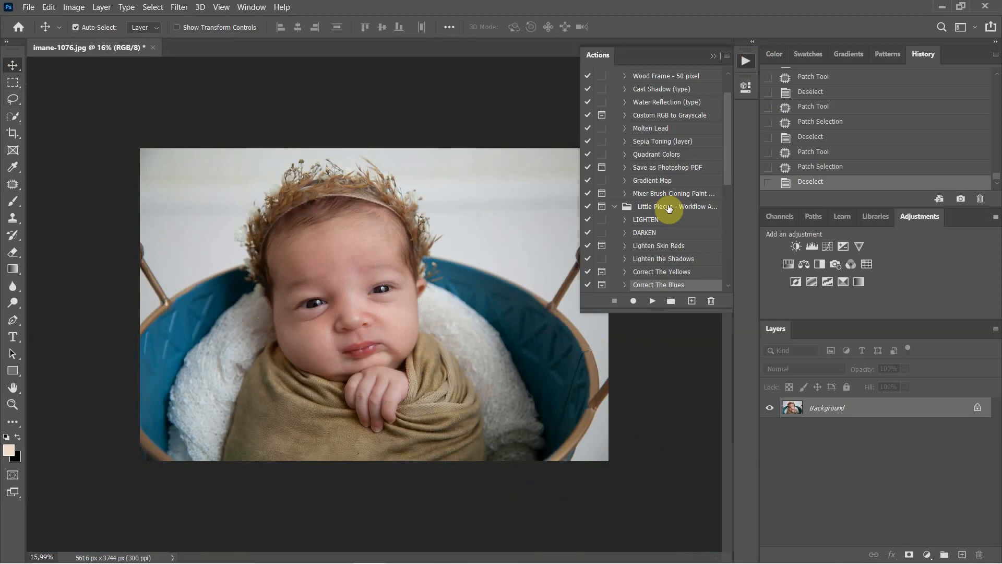
pyautogui.scroll(-5, 671, 206)
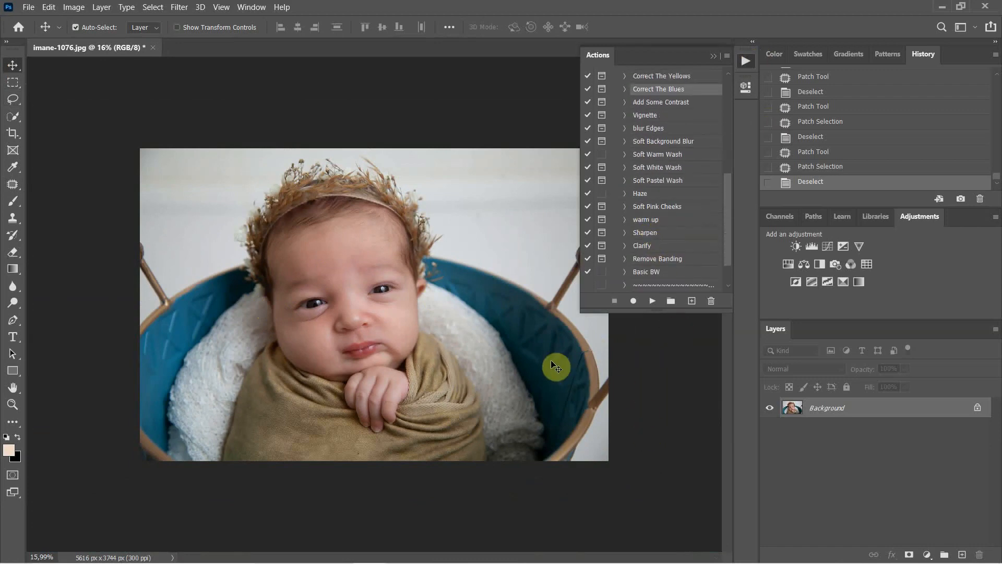
pyautogui.click(713, 56)
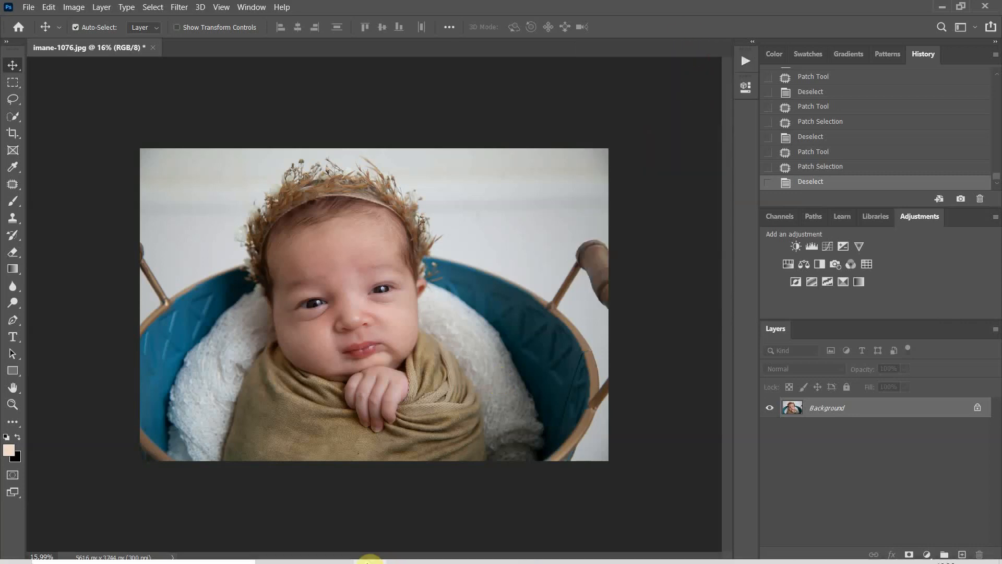
# - Switch to Chrome, view the artist's Facebook page, YouTube channel and Etsy favourites, and return to Photoshop
pyautogui.click(336, 551)
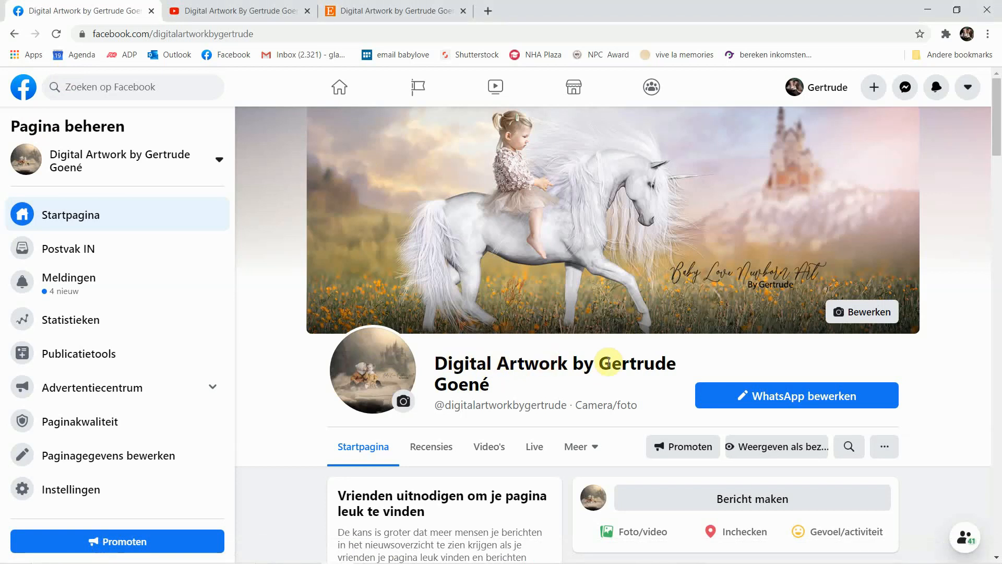
pyautogui.click(234, 9)
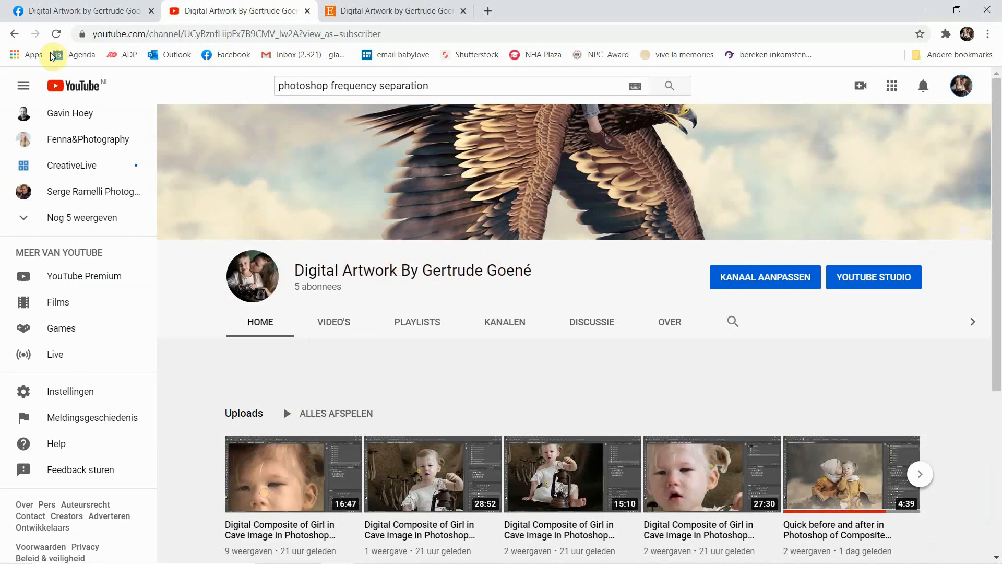
pyautogui.click(371, 11)
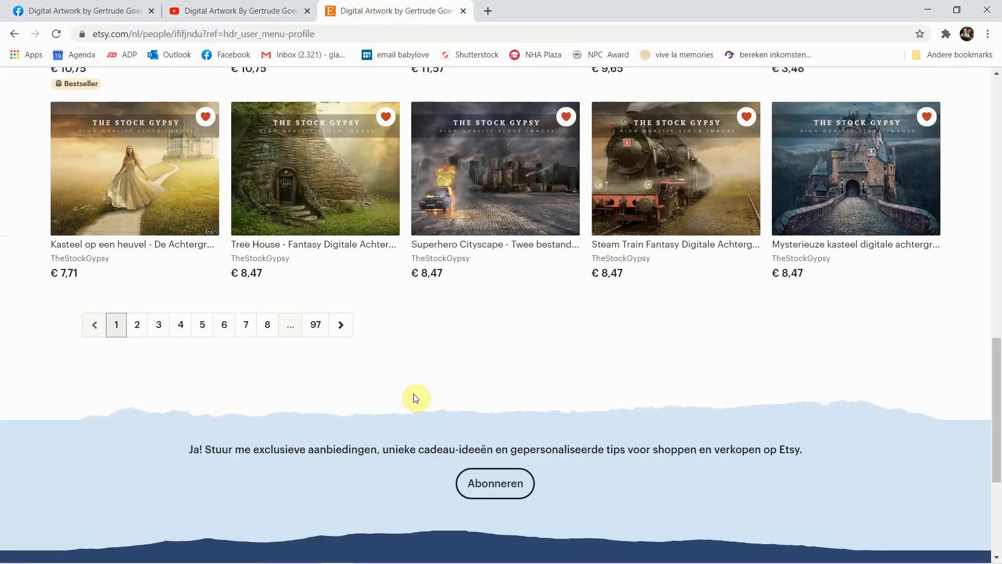
pyautogui.scroll(20, 416, 398)
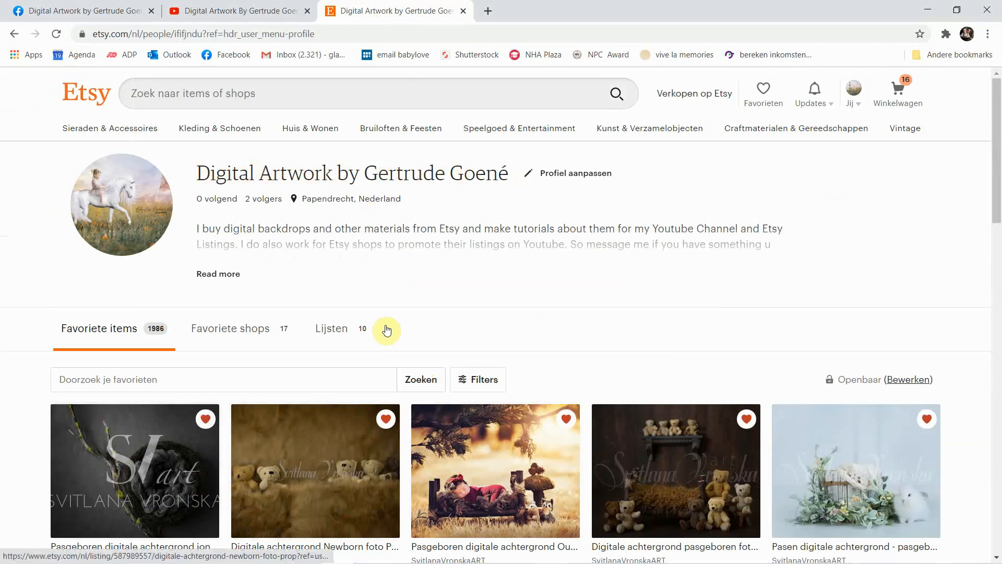
pyautogui.scroll(-3, 389, 328)
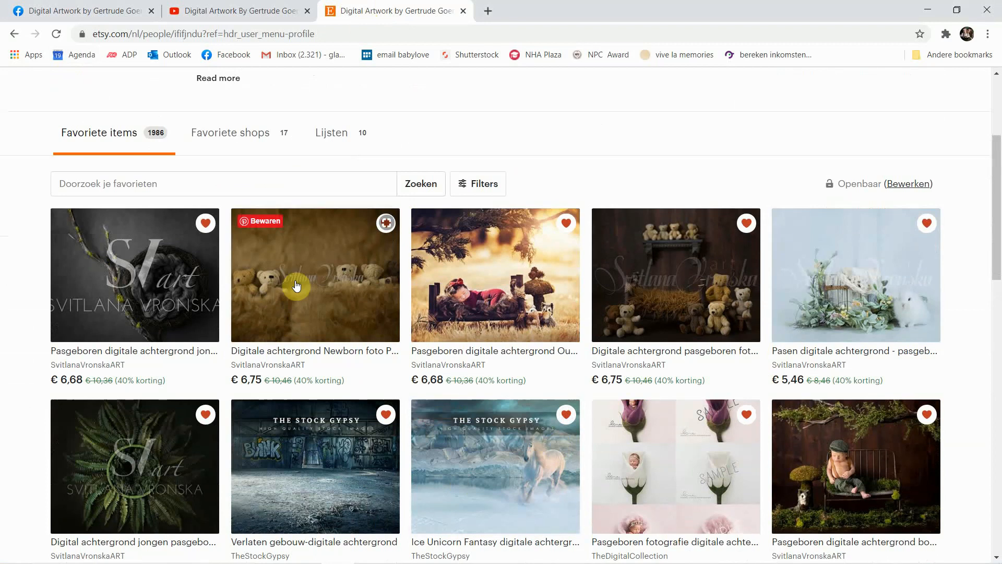
pyautogui.scroll(3, 261, 313)
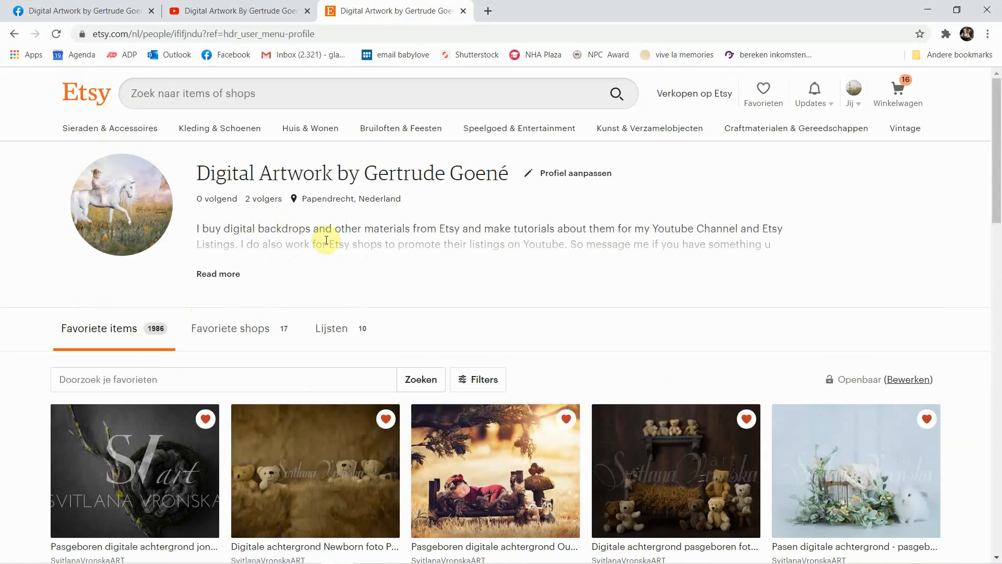
pyautogui.click(201, 13)
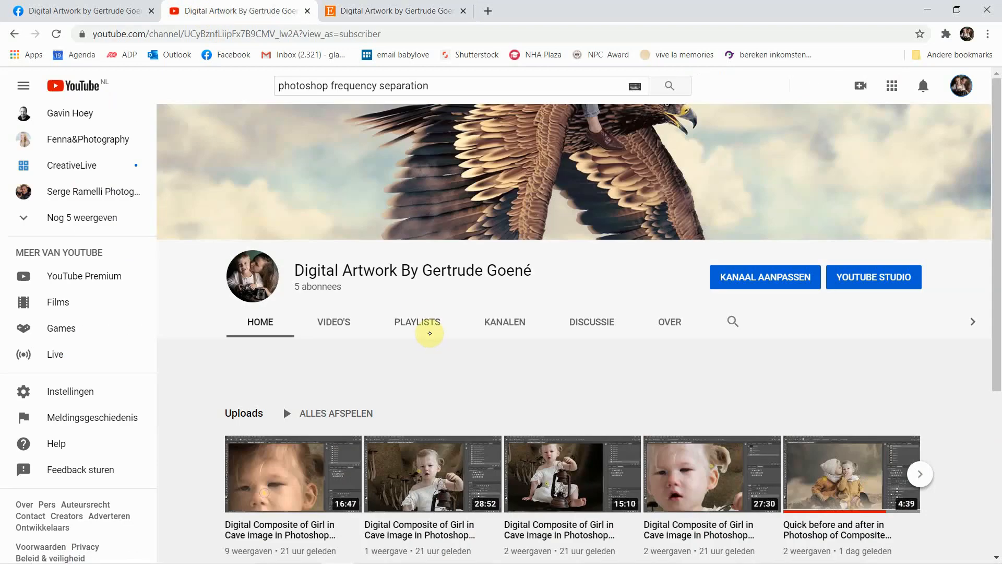
pyautogui.click(929, 11)
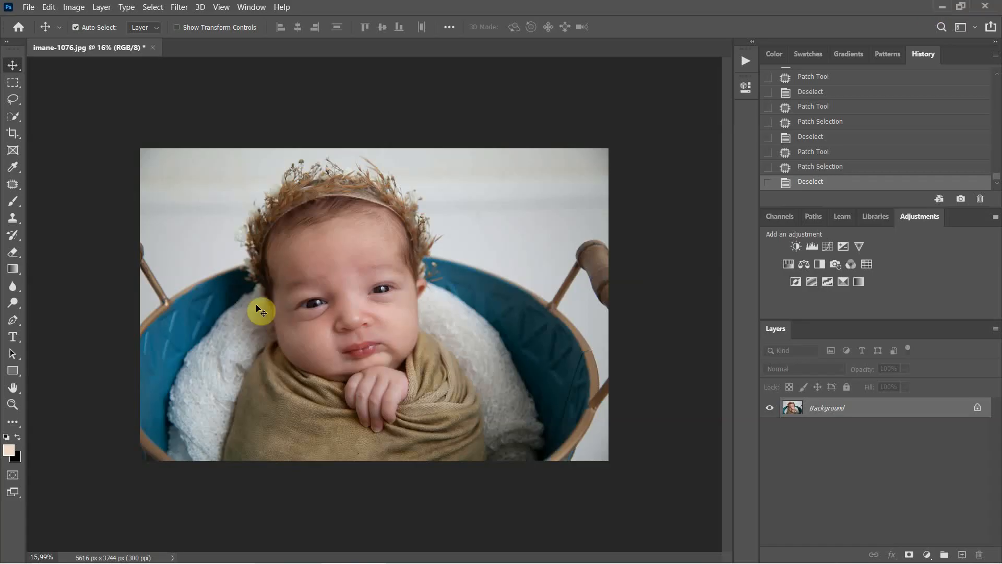